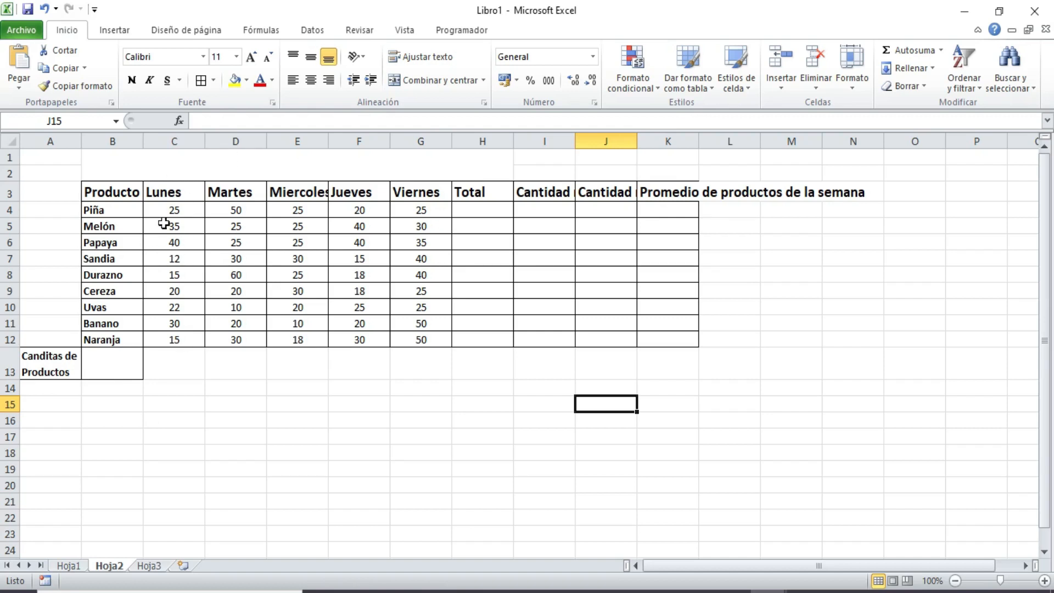
- Autofit the widths of the weekday columns C through G to their headers, from Lunes to Viernes
double_click(205, 141)
double_click(247, 142)
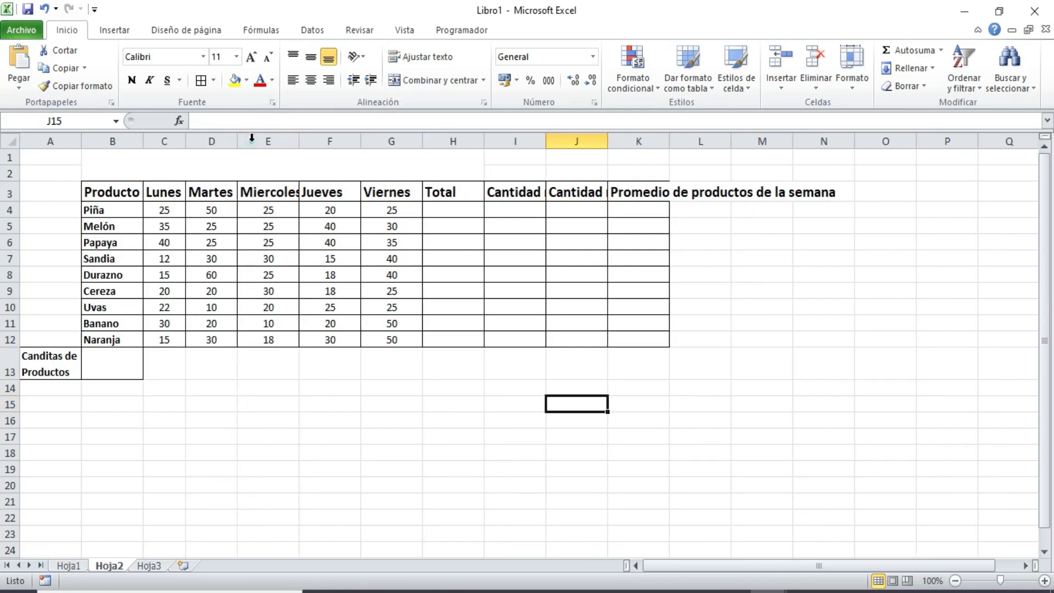
double_click(299, 142)
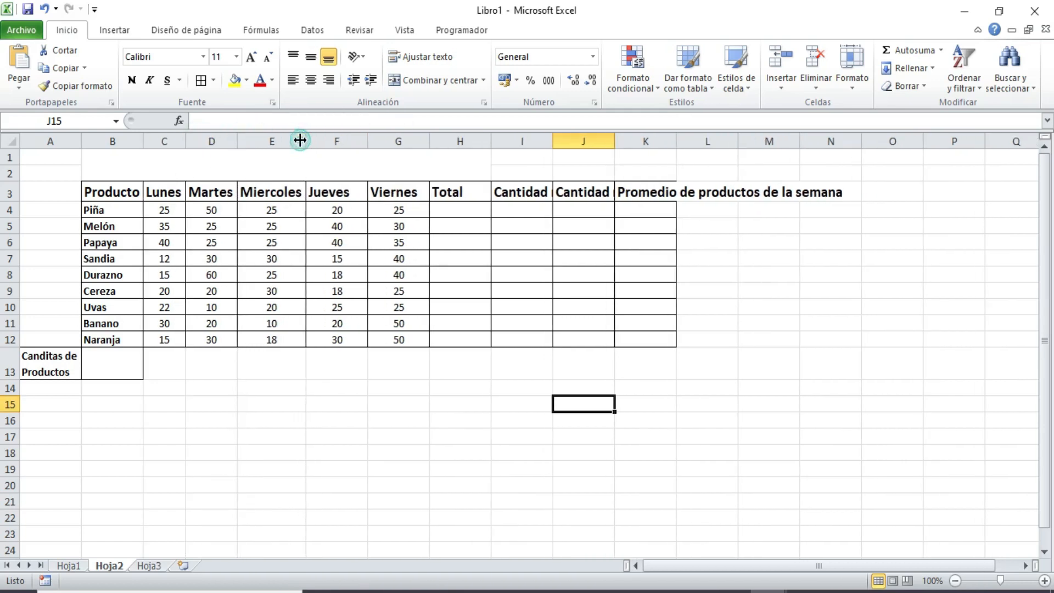
double_click(367, 141)
double_click(415, 141)
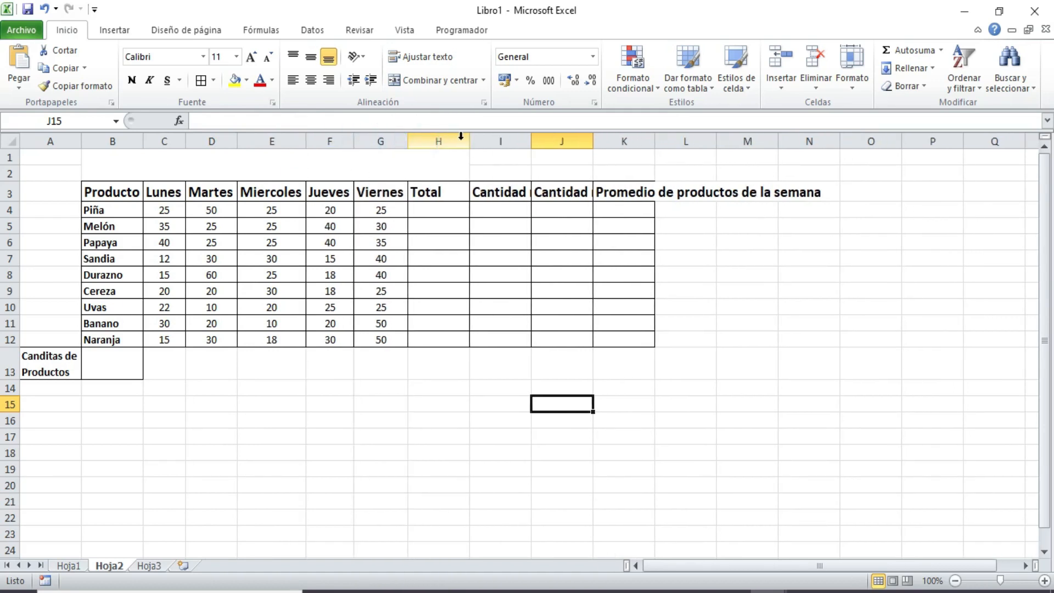
left_click(429, 141)
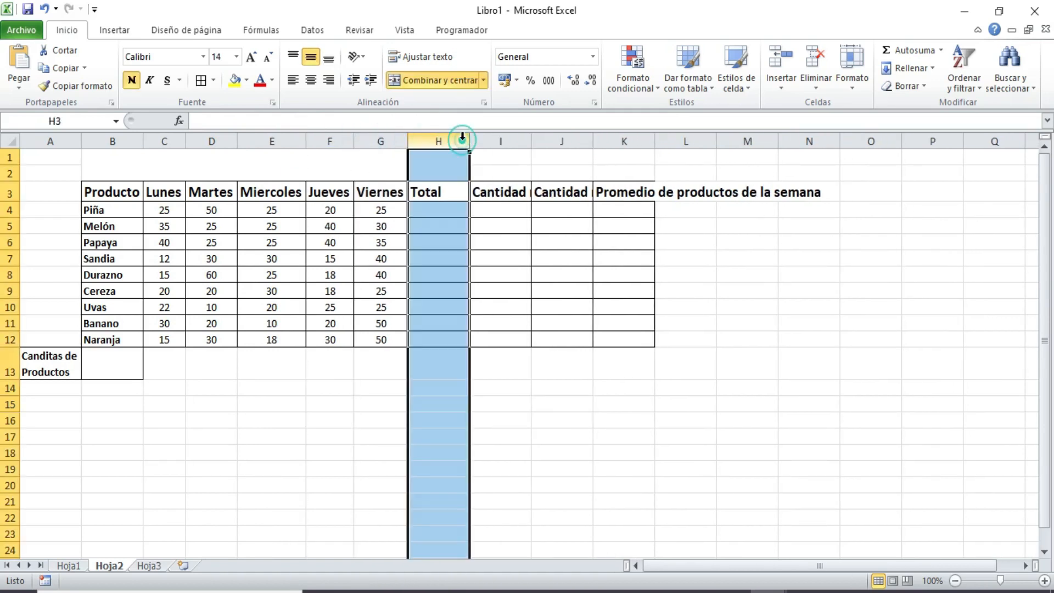
- Wrap the text of the maximum, minimum and average headers in I3, J3 and K3, and widen their columns
left_click(519, 193)
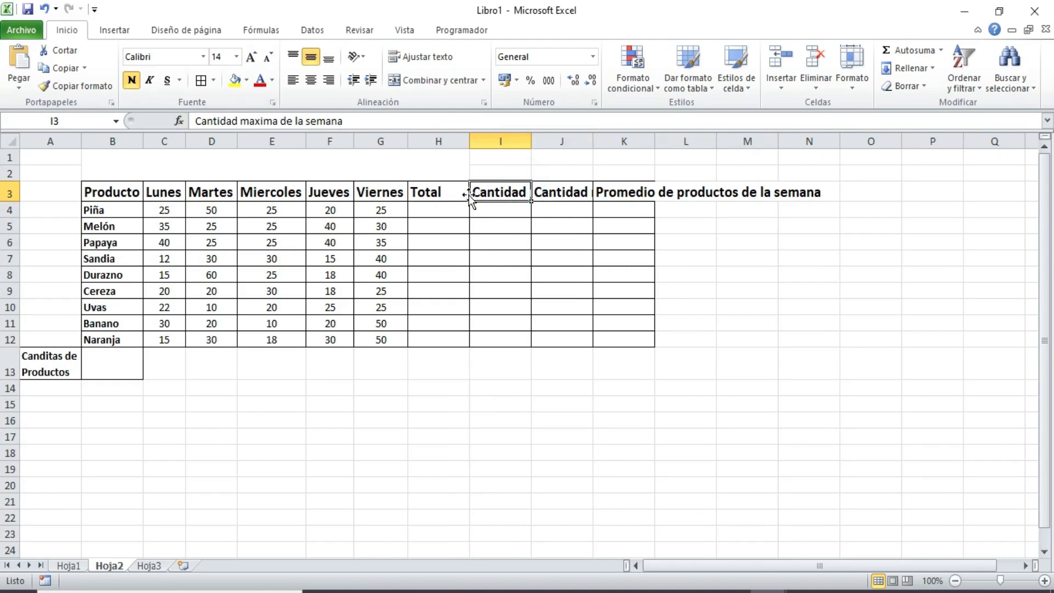
left_click(423, 57)
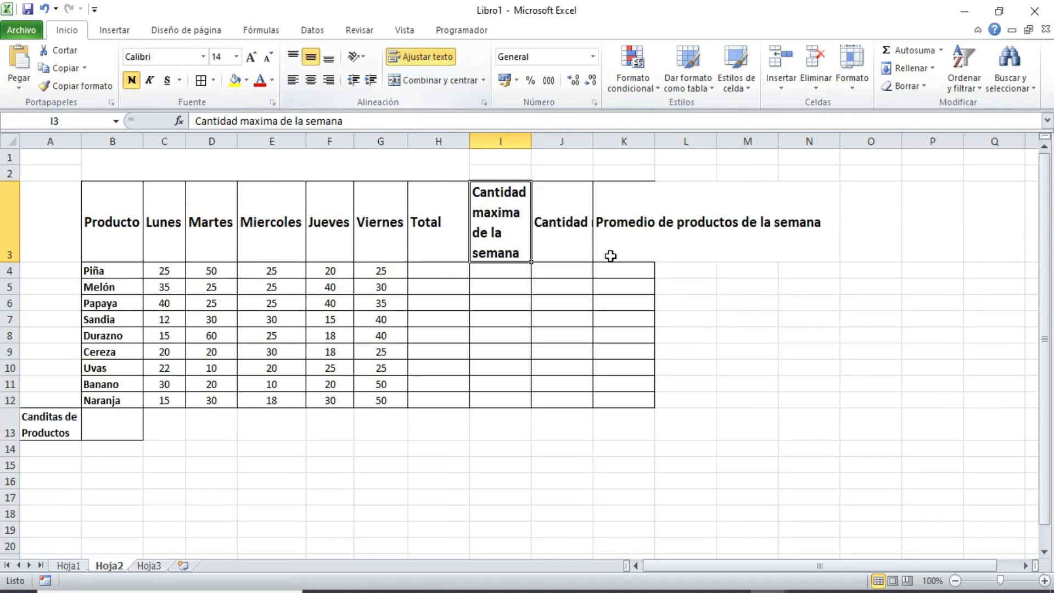
left_click_drag(531, 141, 571, 139)
left_click(616, 203)
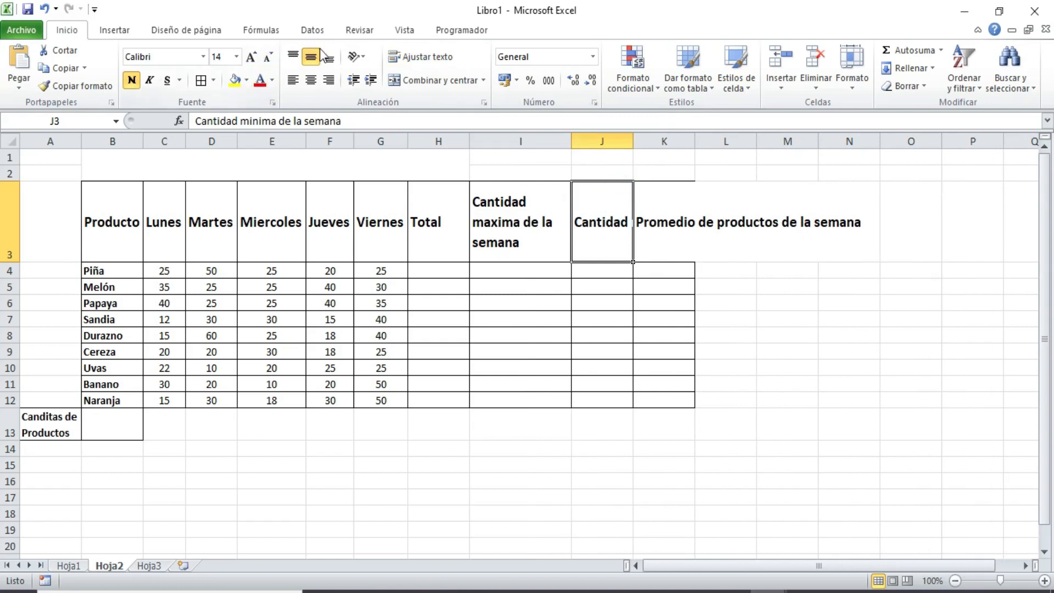
left_click(435, 55)
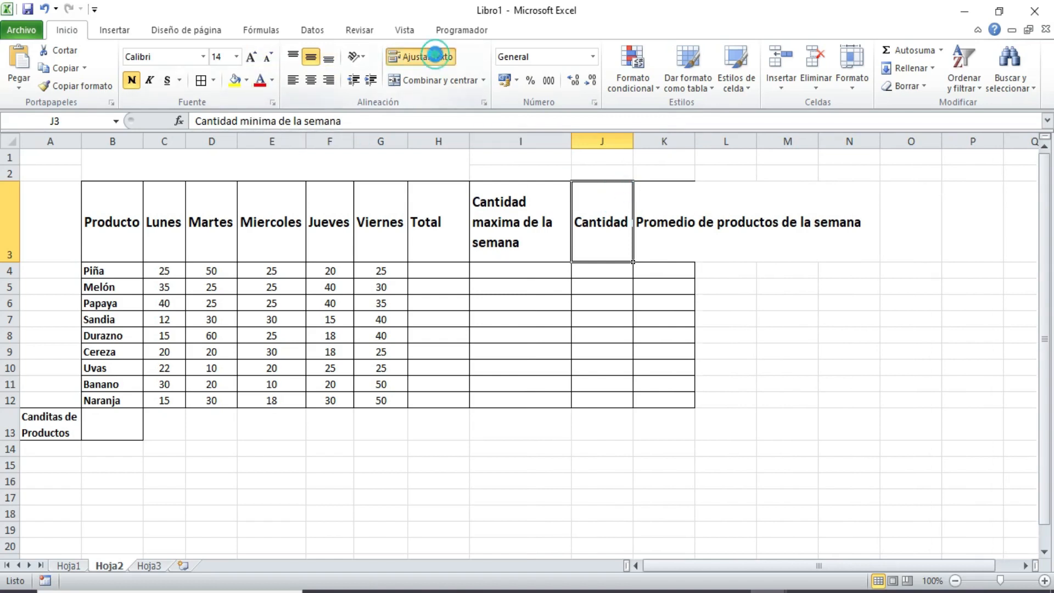
left_click_drag(633, 141, 663, 141)
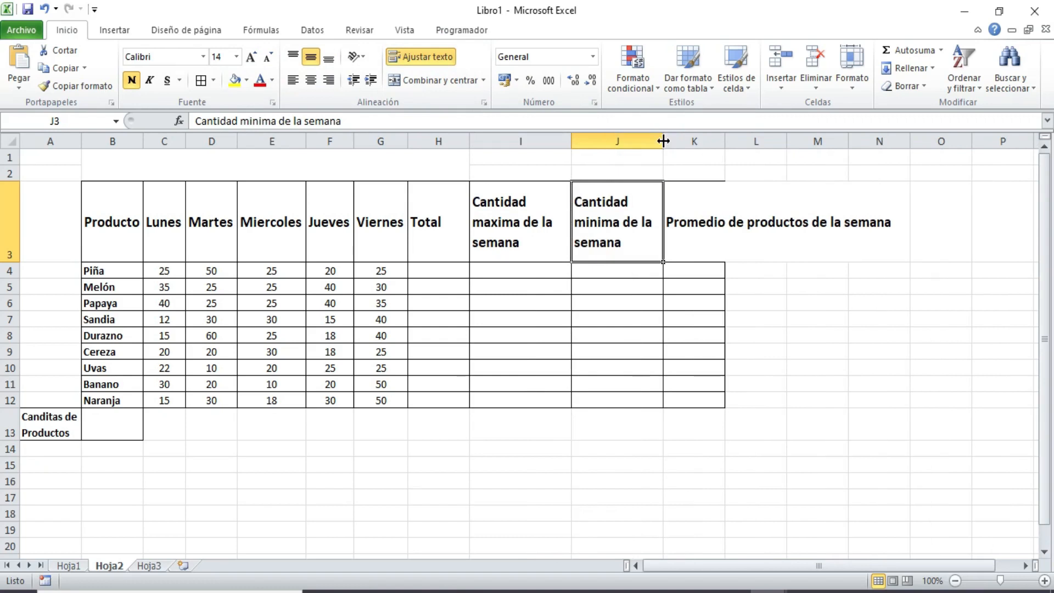
left_click(701, 216)
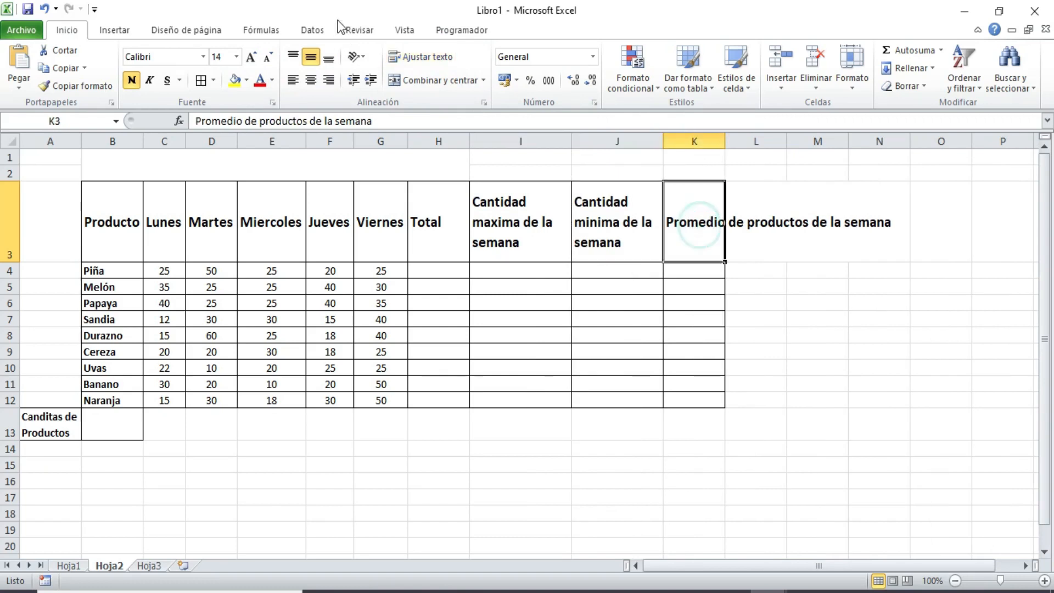
left_click(424, 57)
left_click_drag(725, 142, 760, 146)
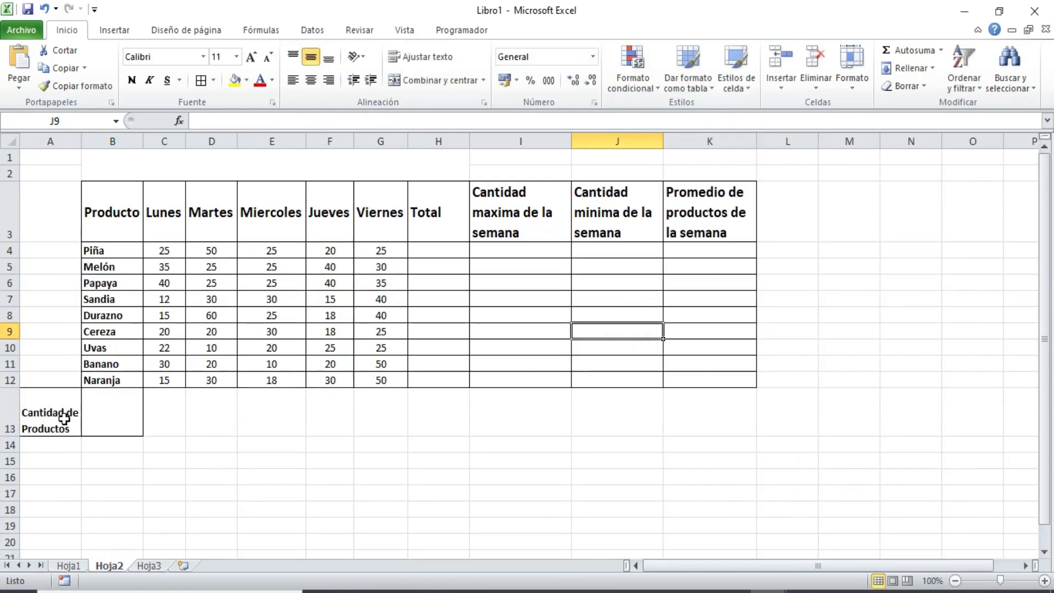
- Review the statistical functions listed on Hoja1, from SUMA to CONTAR, and return to the product table on Hoja2
left_click(96, 422)
left_click(429, 394)
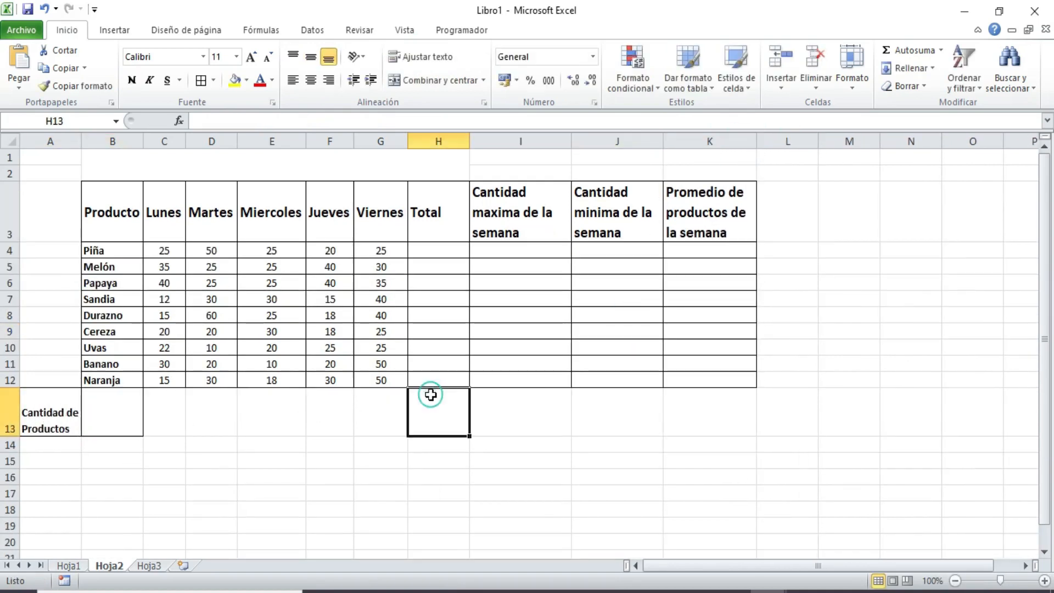
left_click(433, 257)
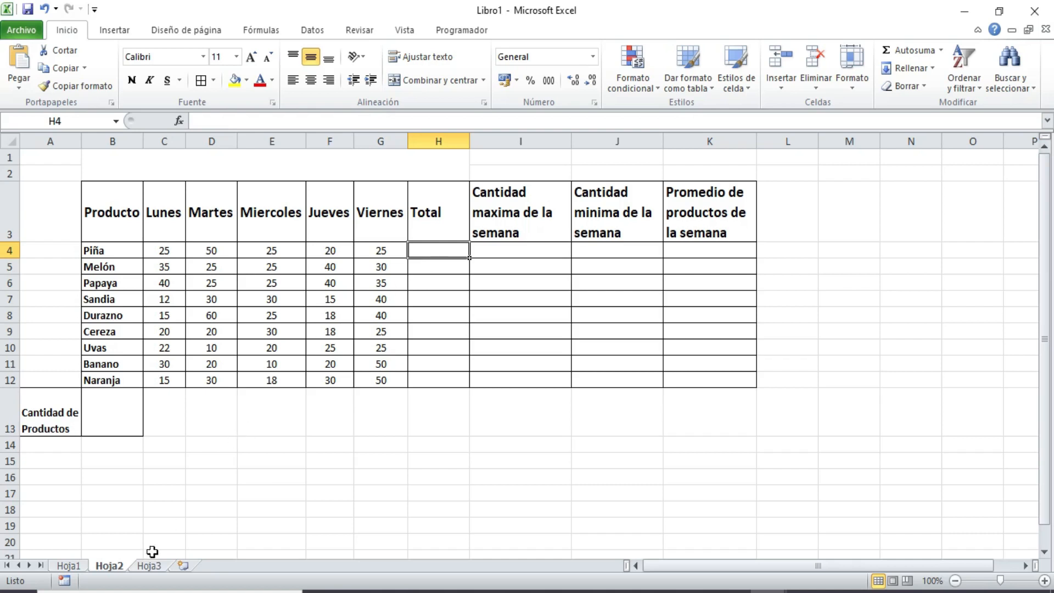
left_click(73, 566)
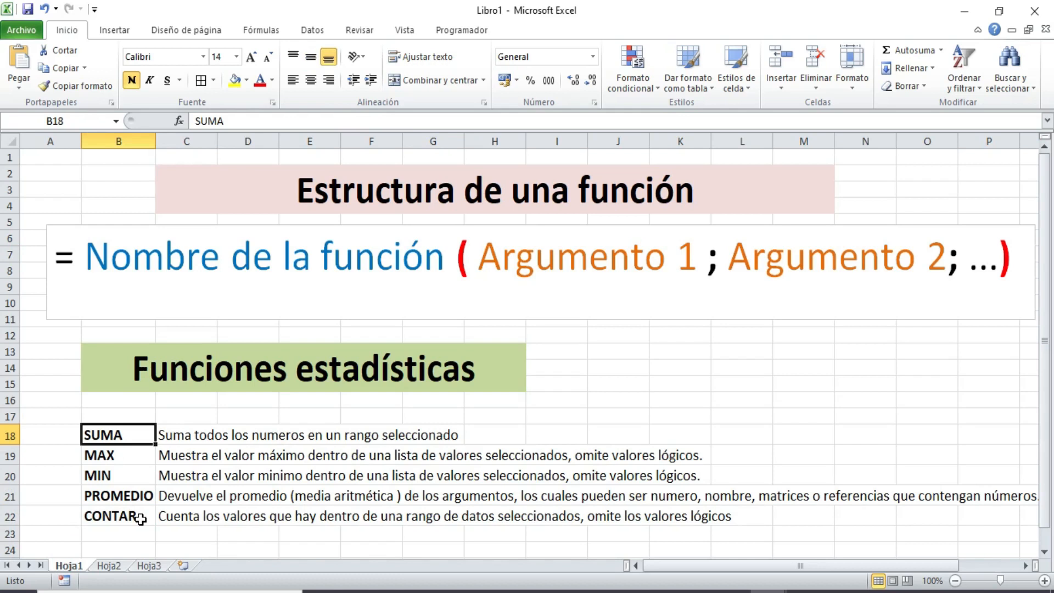
left_click(112, 566)
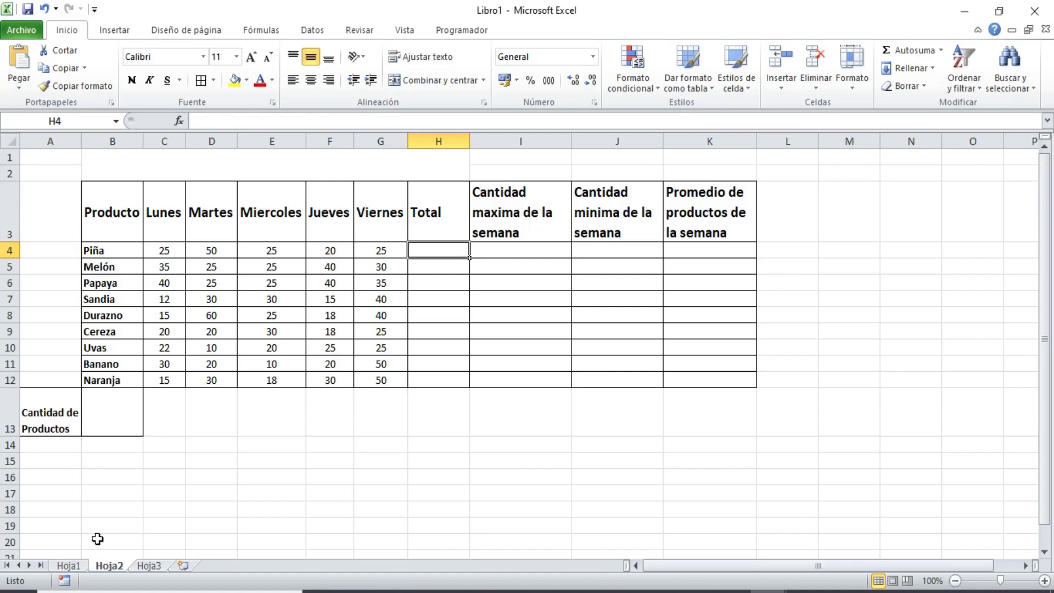
left_click(70, 566)
left_click_drag(117, 435, 118, 512)
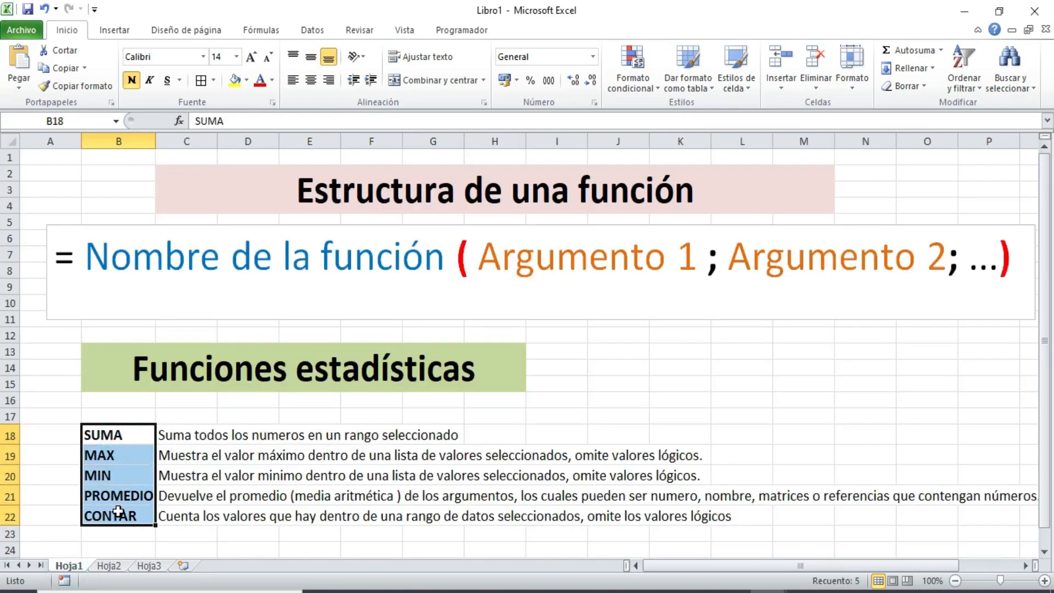
left_click(137, 436)
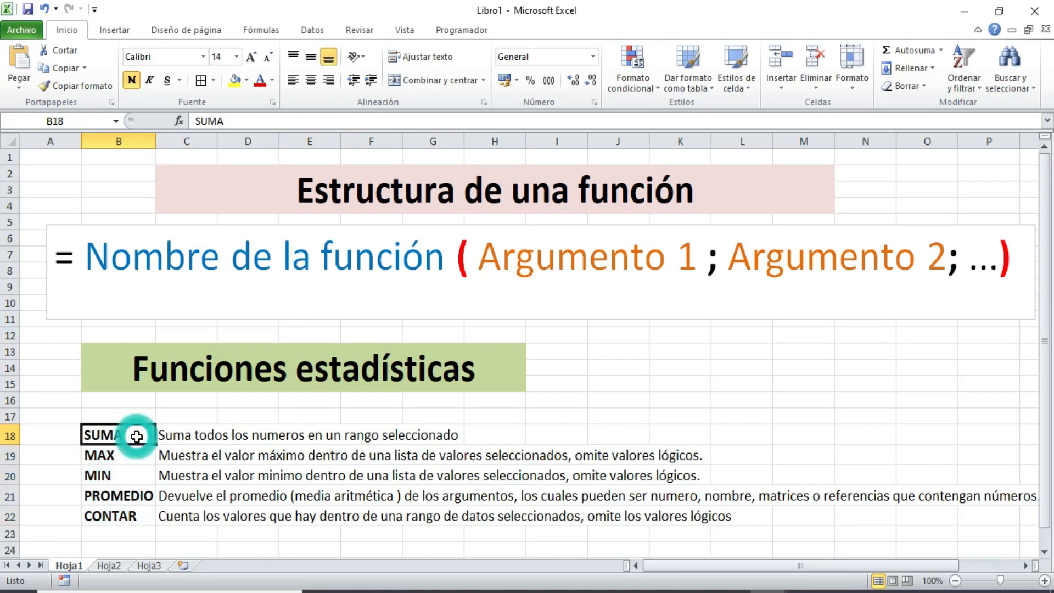
left_click(110, 566)
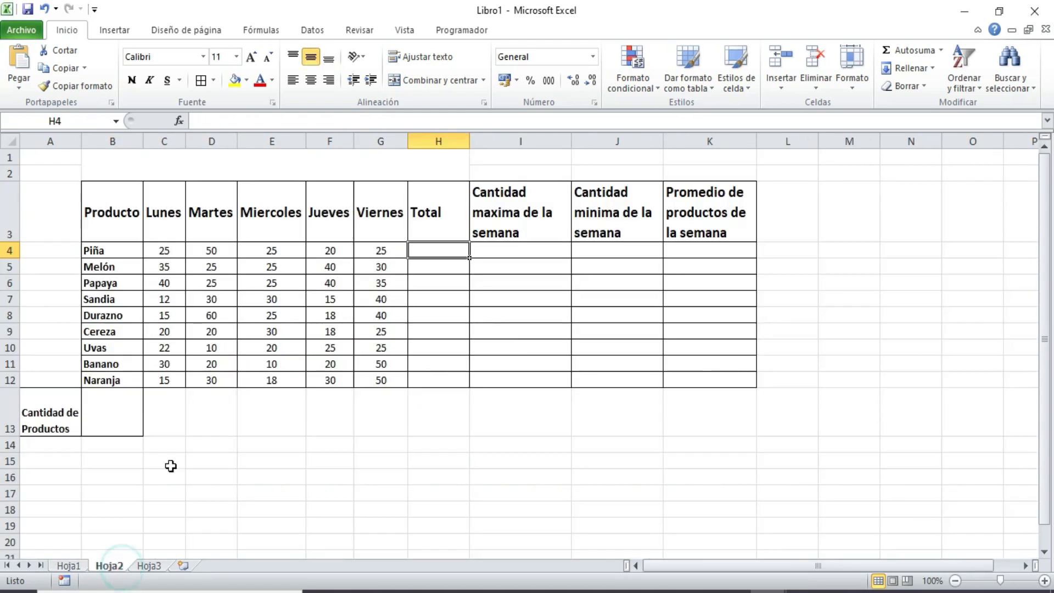
- Begin a SUMA formula in H4, the Total cell of the Piña row, up to its opening parenthesis
left_click(431, 254)
double_click(432, 253)
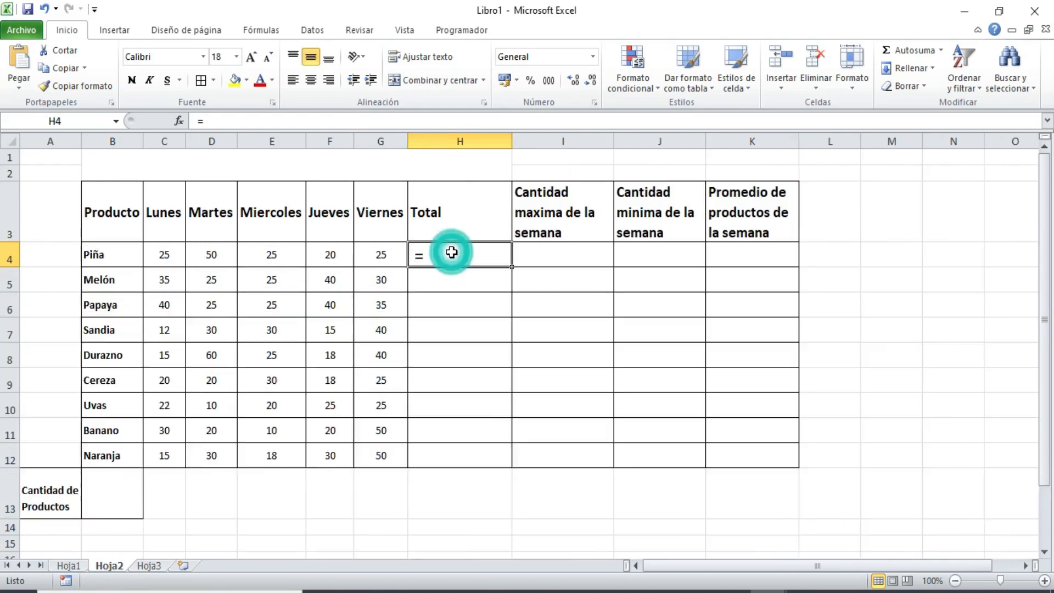
type("=")
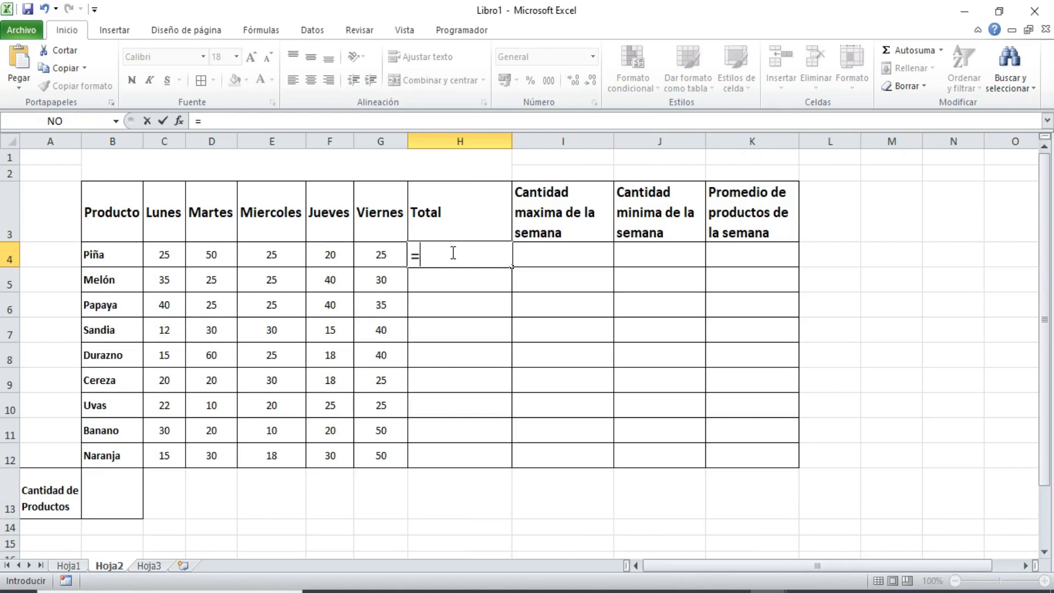
type("suma")
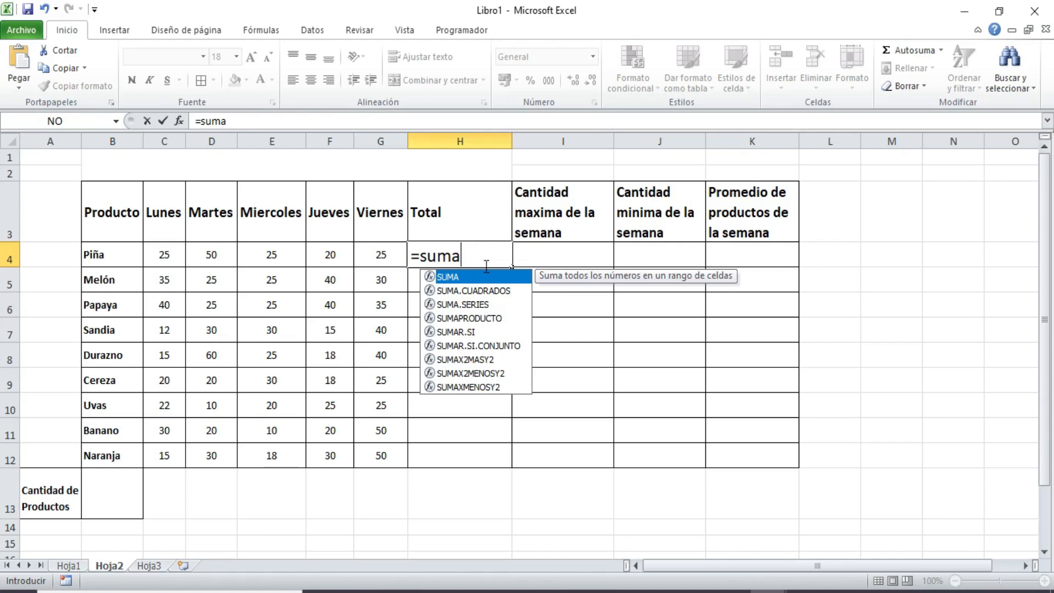
type("(")
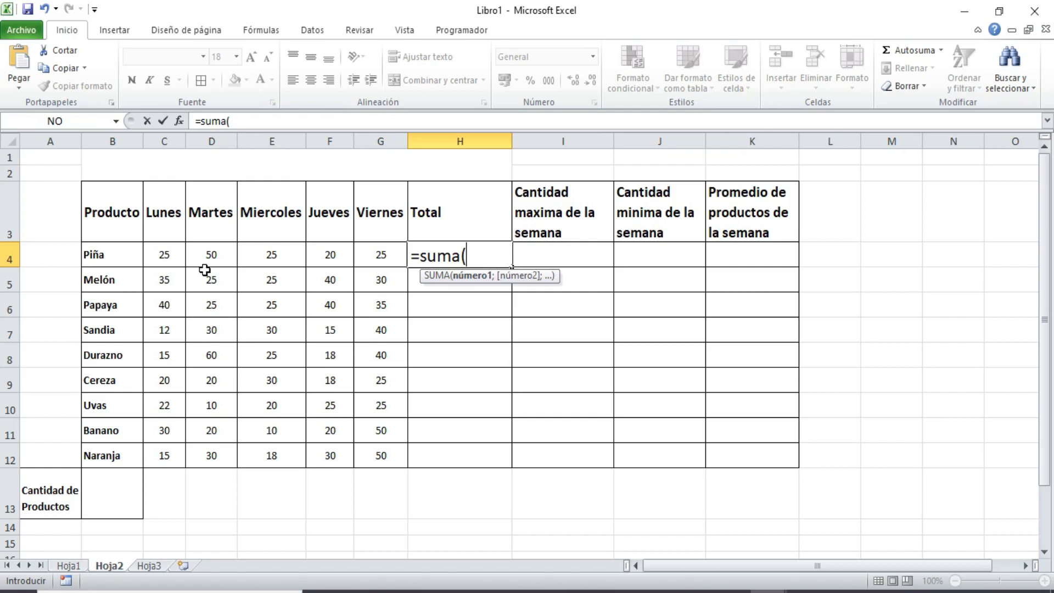
- Add cells C4, D4, E4, F4 and G4 as separate arguments of the SUMA formula, separated by semicolons
left_click(177, 255)
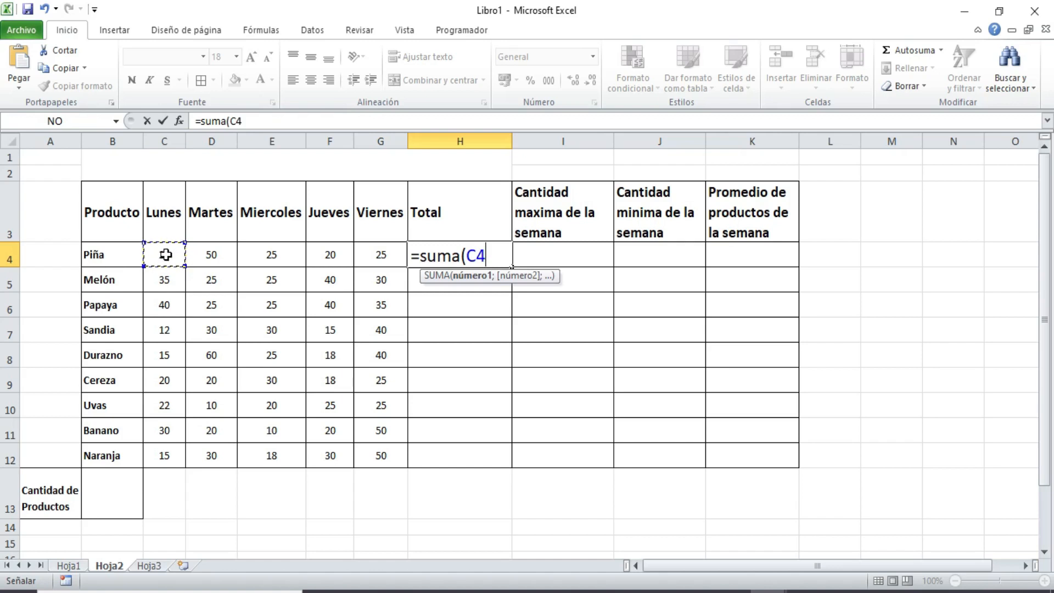
type(";")
left_click(211, 257)
type(";")
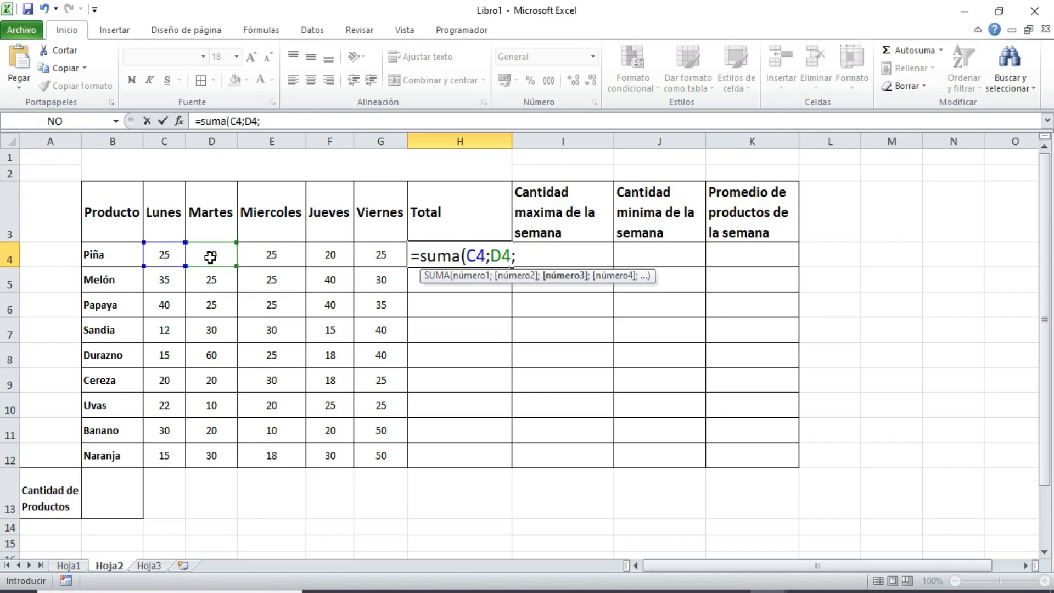
left_click(287, 257)
type(";")
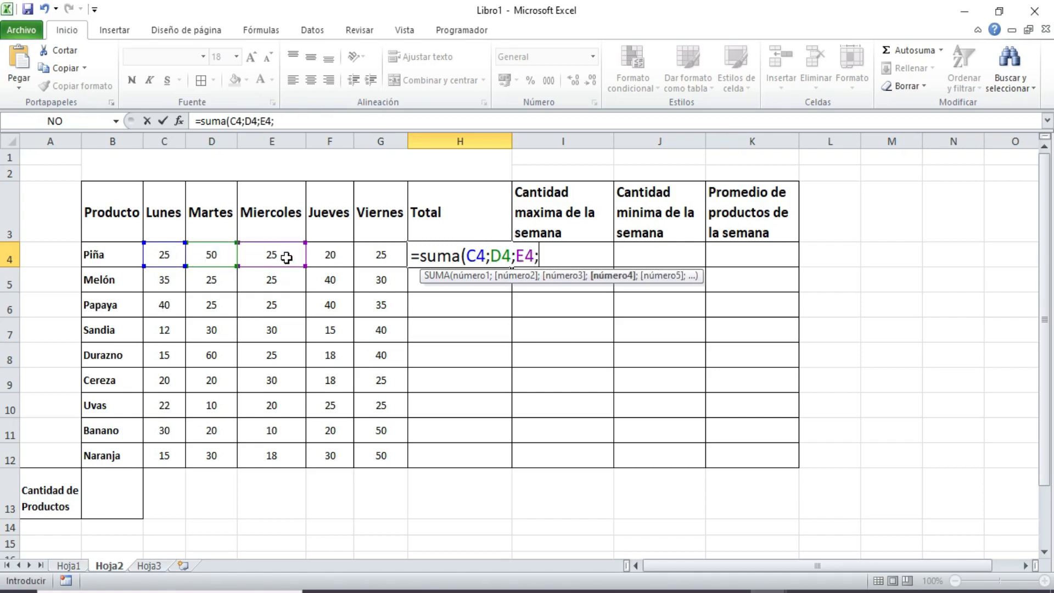
left_click(330, 257)
type(";")
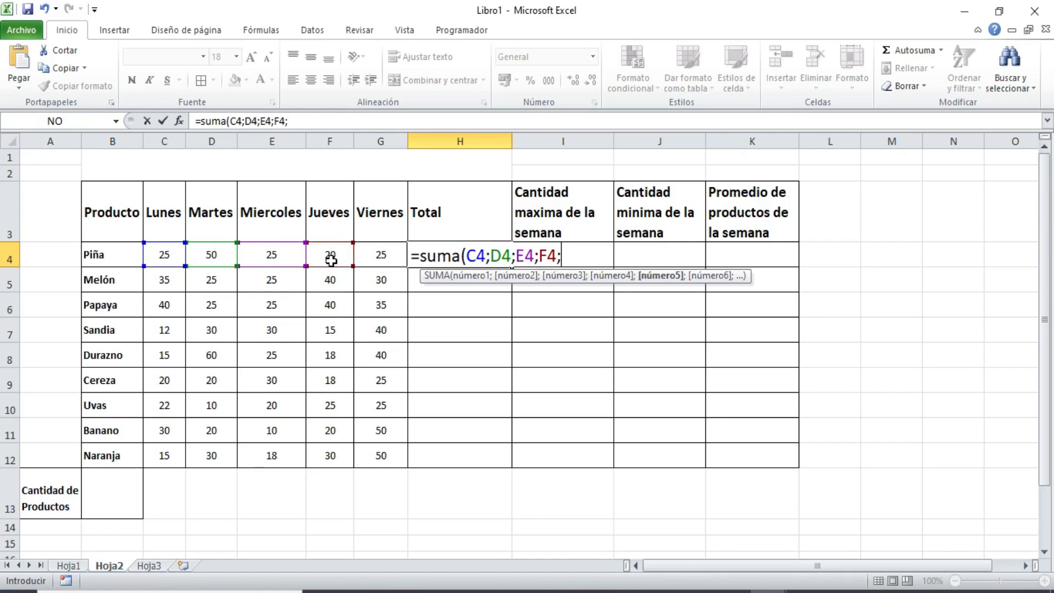
left_click(386, 256)
type(";")
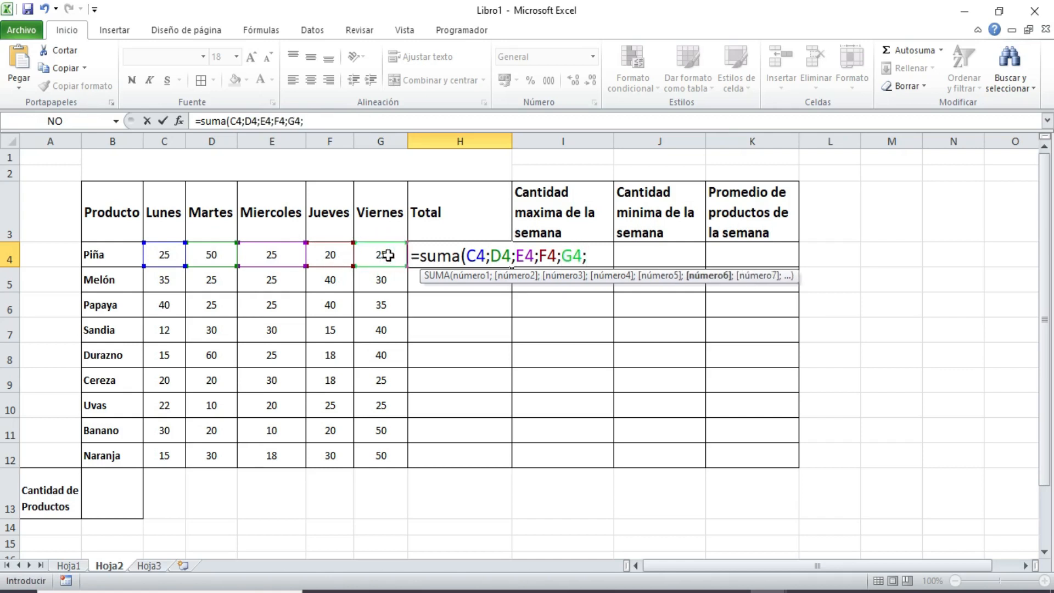
- Remove the trailing semicolon after G4 and close the formula's parenthesis to read =suma(C4;D4;E4;F4;G4)
key("BackSpace")
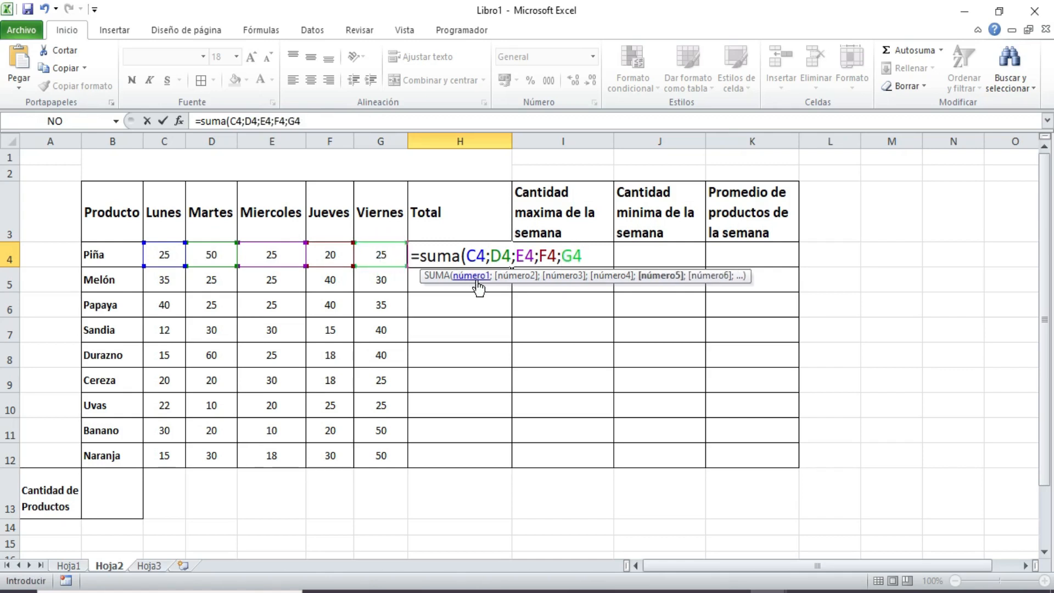
type(";")
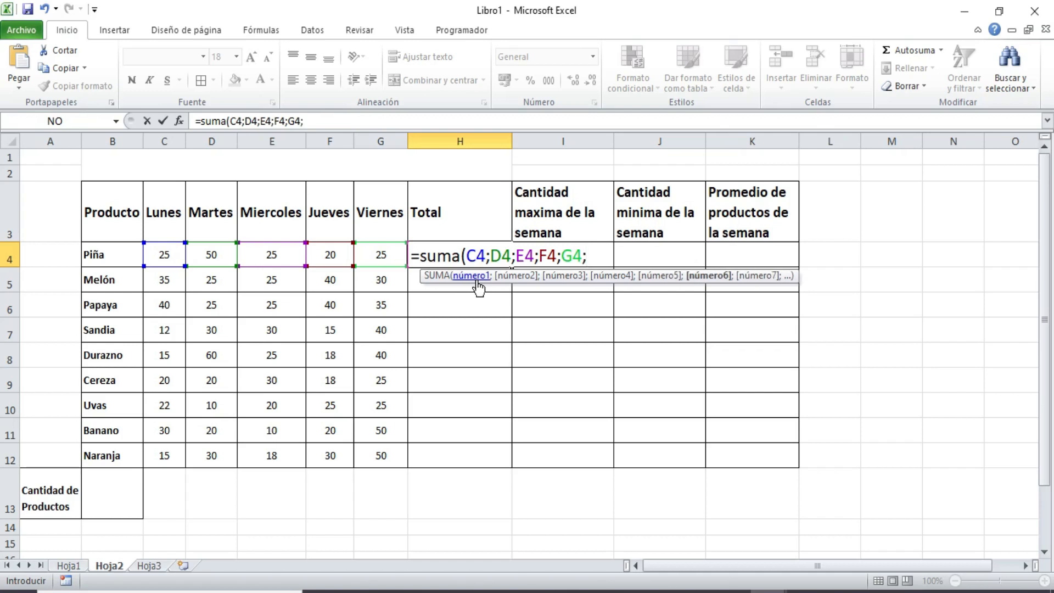
key("BackSpace")
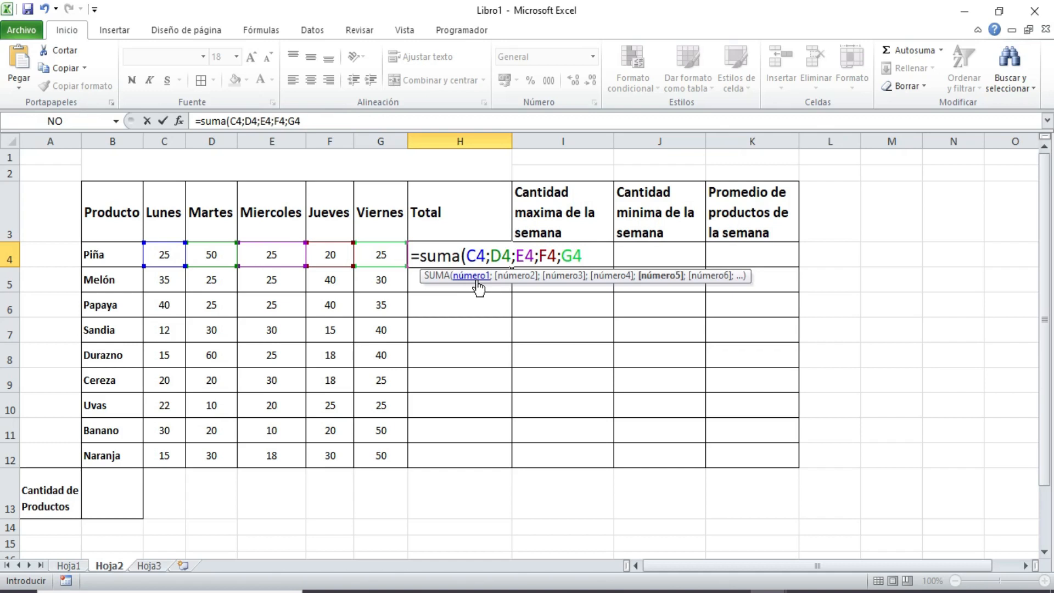
left_click(564, 261)
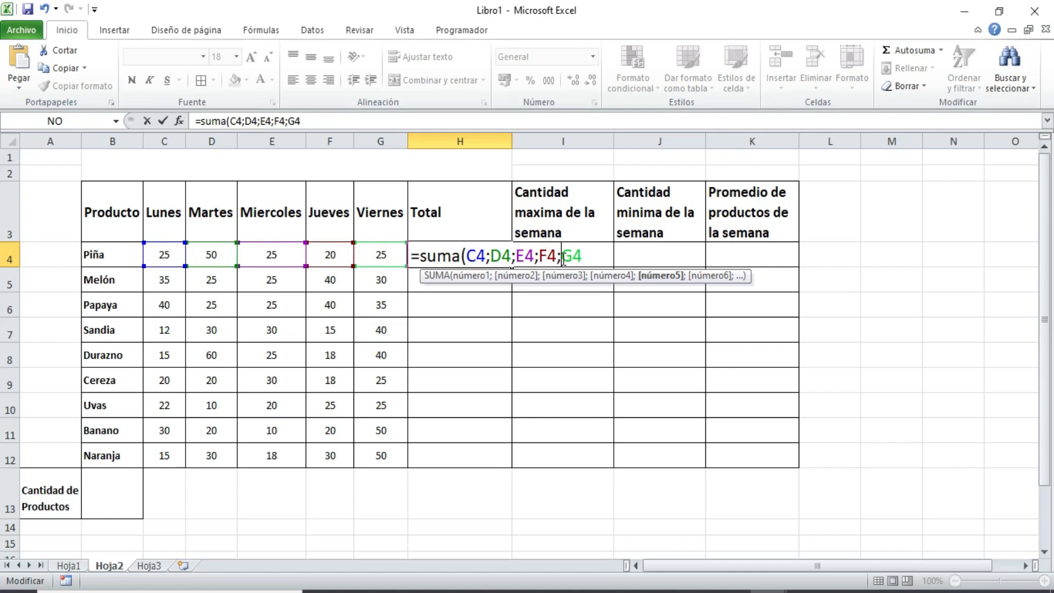
left_click(586, 256)
type(")")
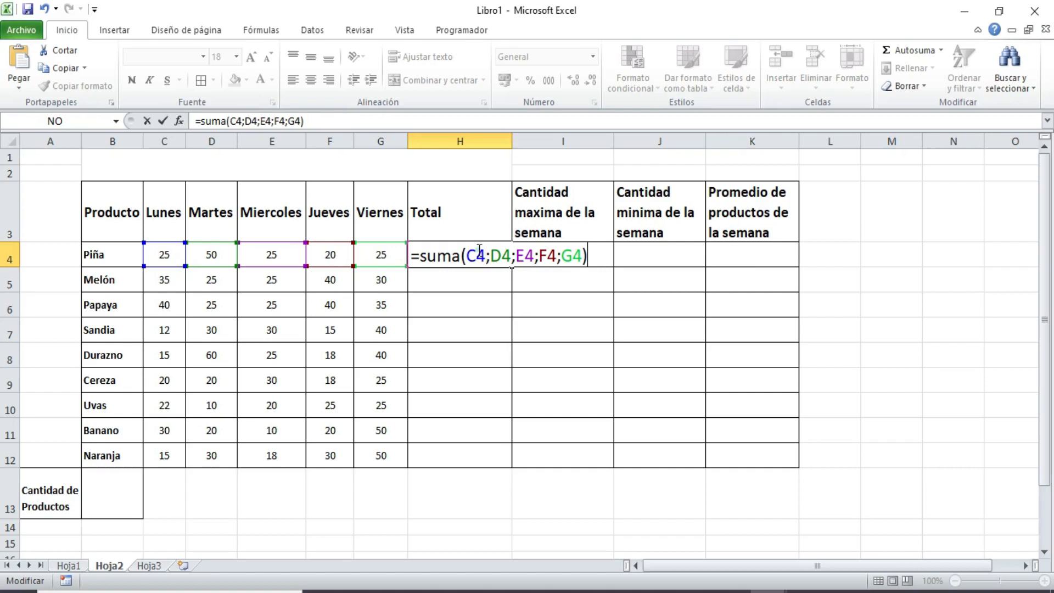
- Highlight the arguments of the SUMA formula in H4 one after another, from número1 to número5
left_click(478, 255)
left_click(476, 275)
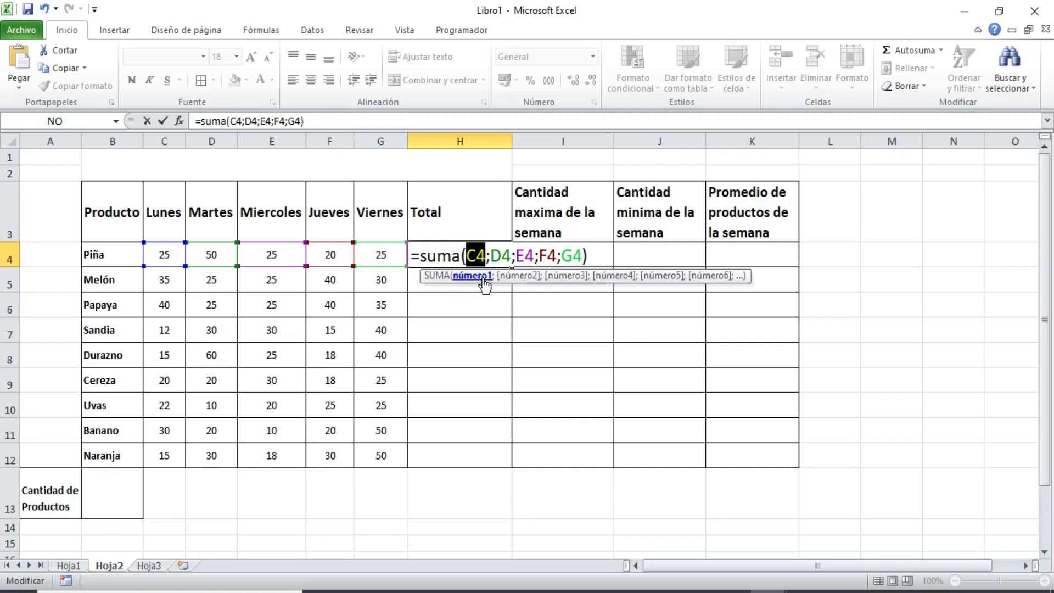
left_click(513, 276)
left_click(563, 276)
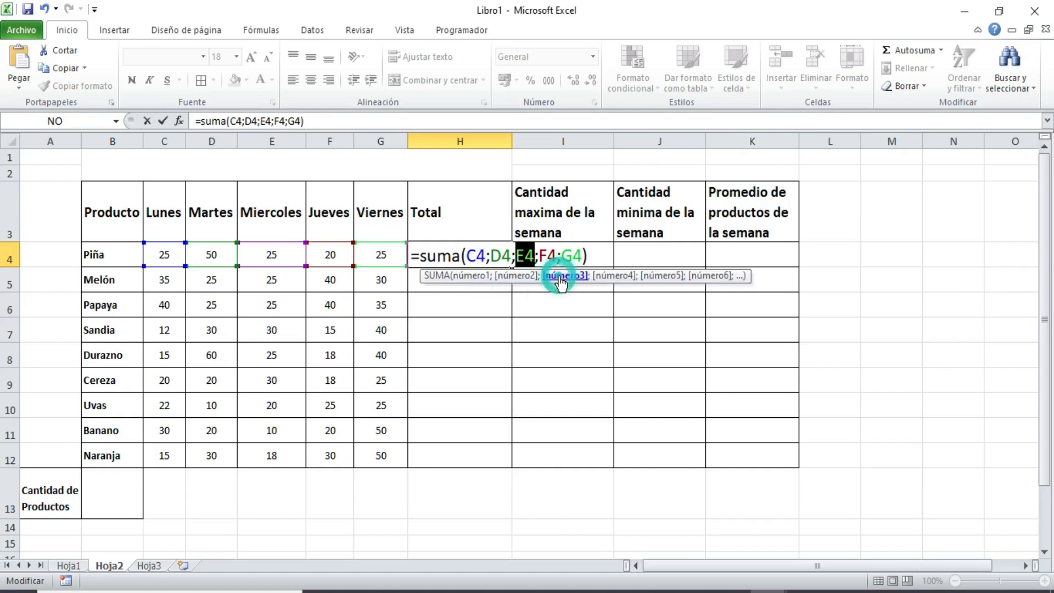
left_click(612, 276)
left_click(665, 275)
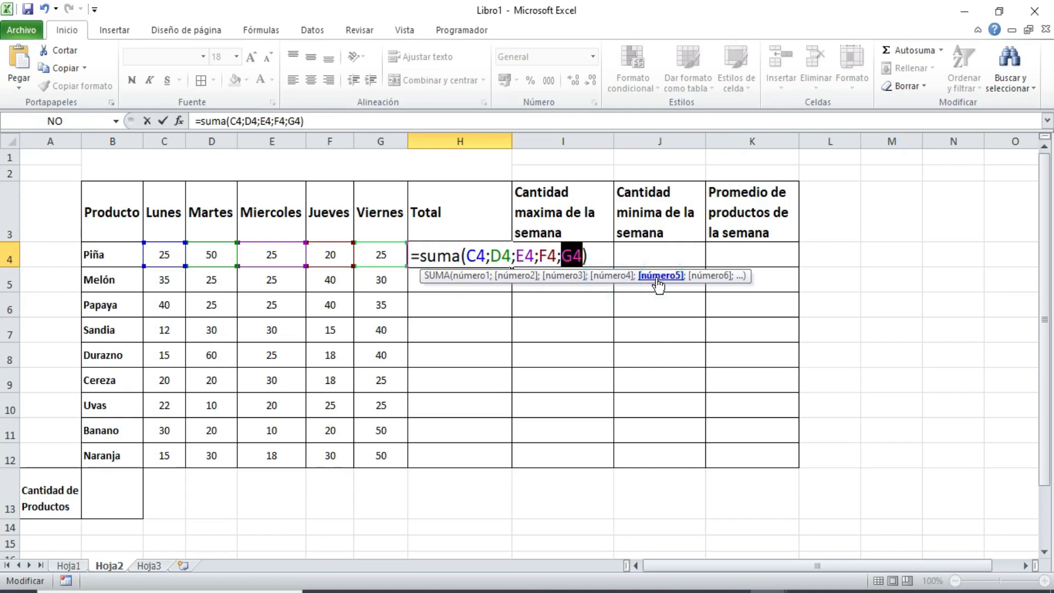
- Remove G4 and the closing parenthesis from the SUMA formula in H4, re-add G4 and complete it as =suma(C4;D4;E4;F4;G4)
key("Delete")
key("Delete")
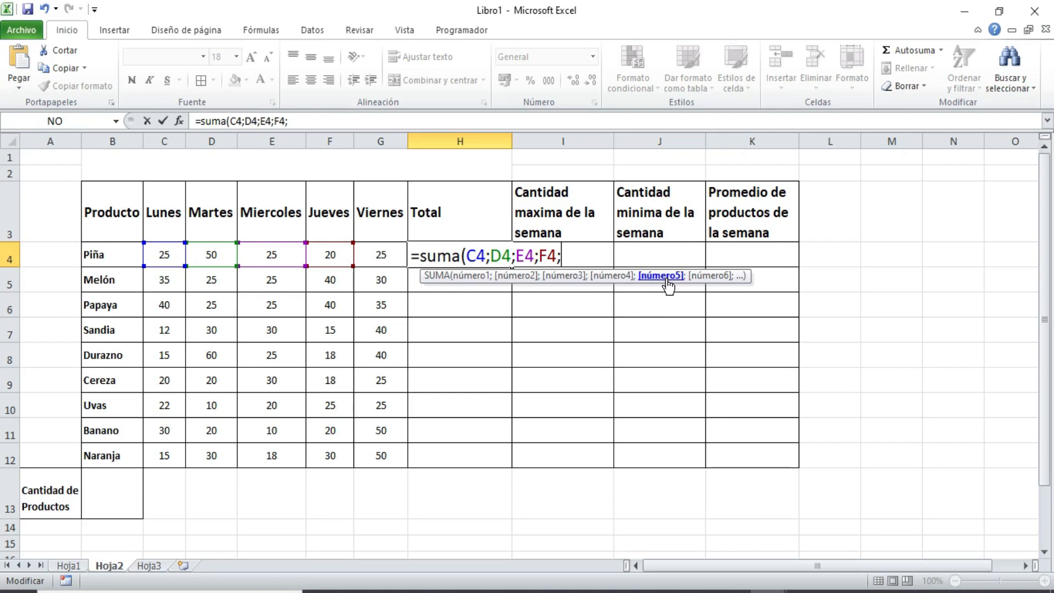
left_click(394, 265)
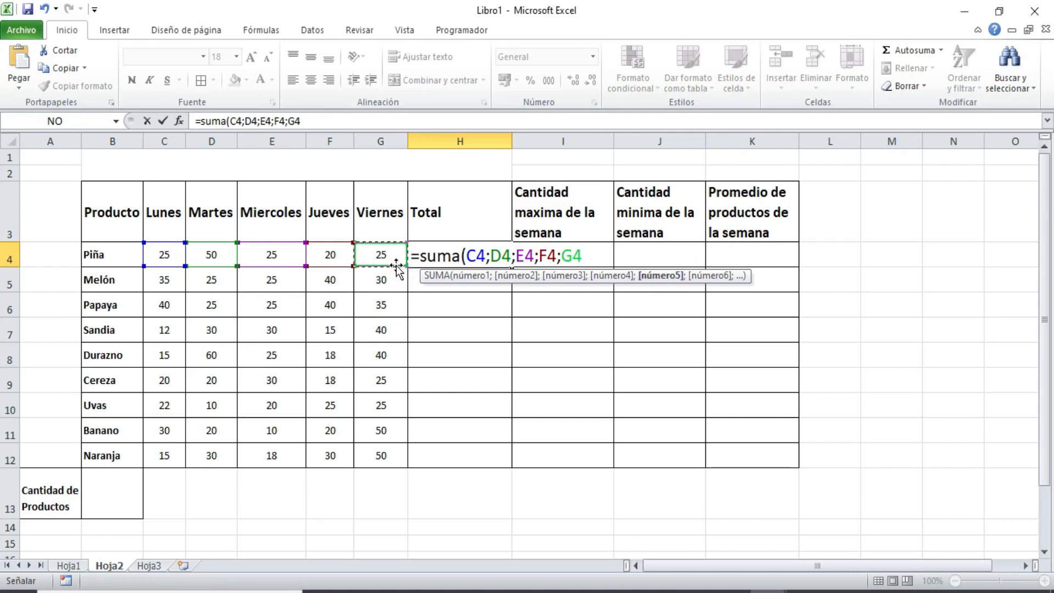
type(";")
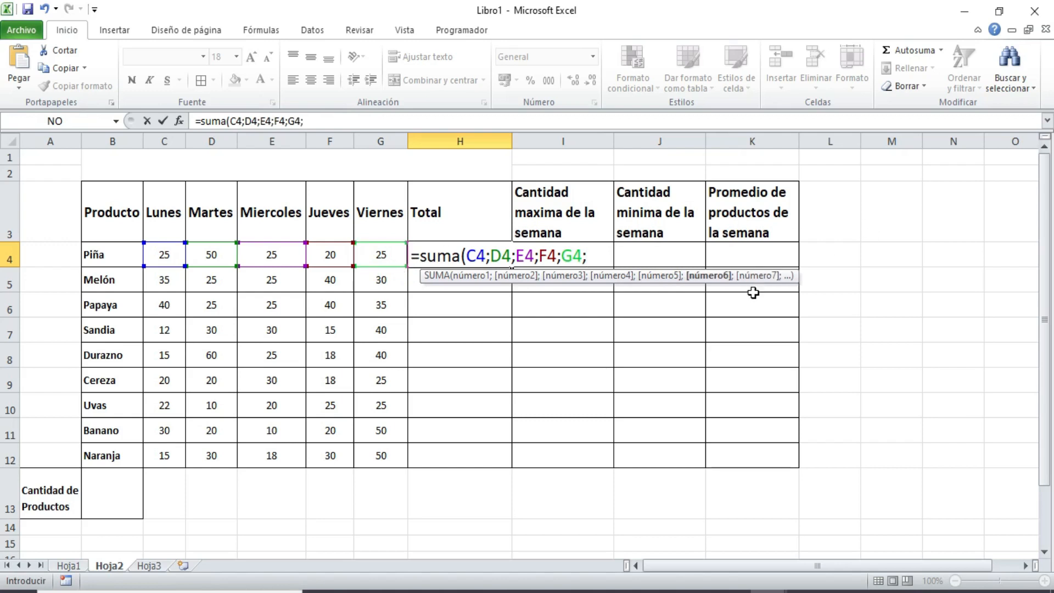
key("BackSpace")
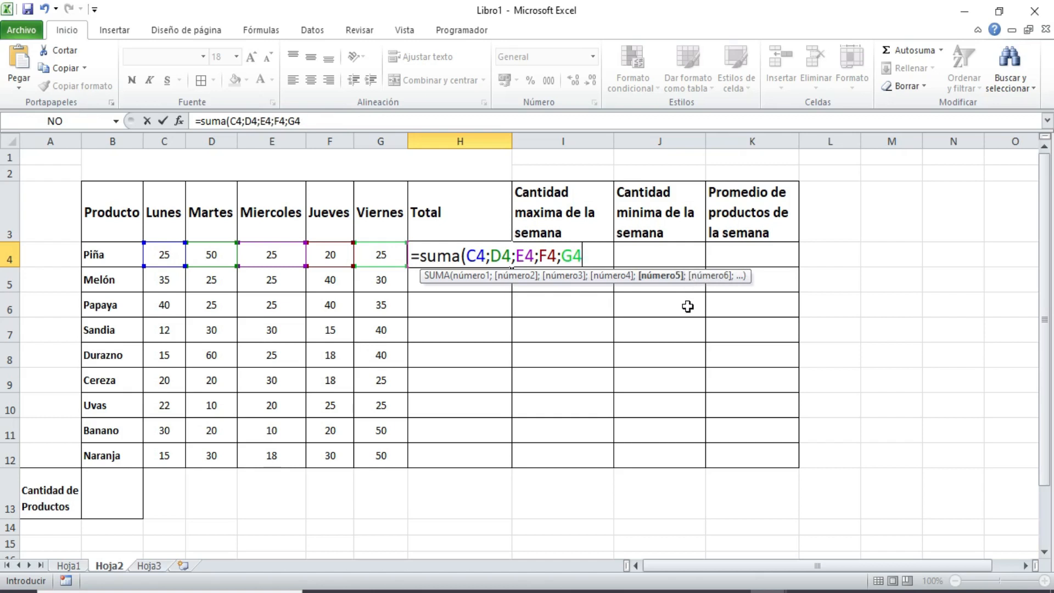
type(")")
key("Return")
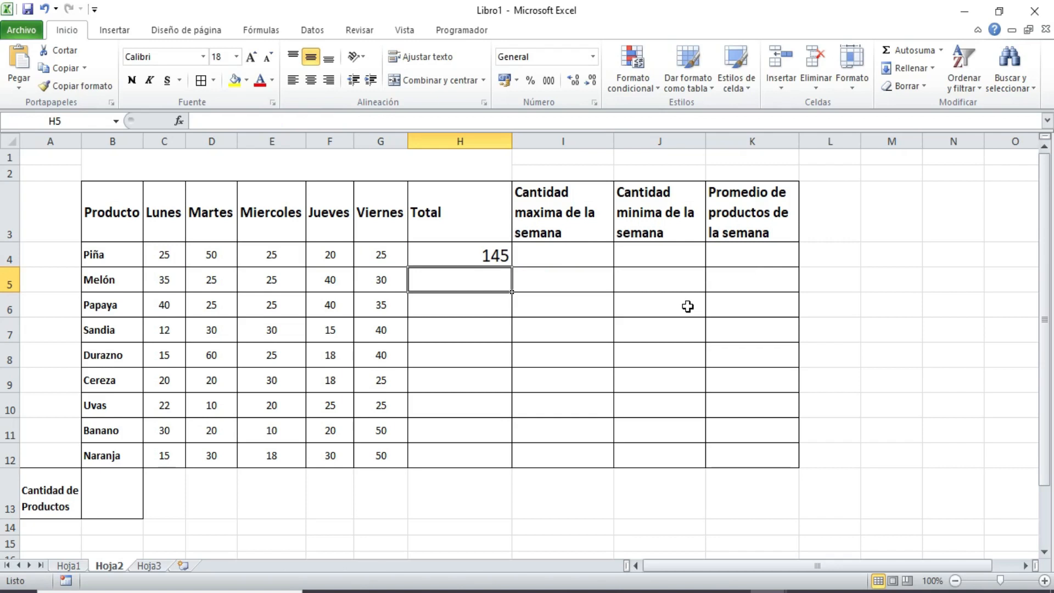
- Total the Melón row in H5 with the range formula =suma(C5:G5)
type("=")
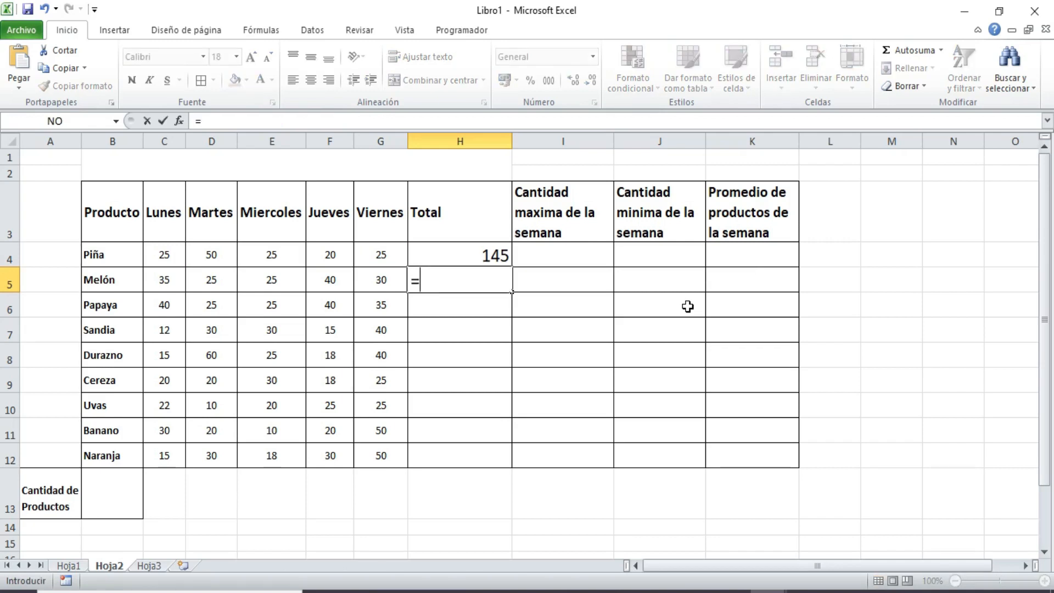
type("suma(")
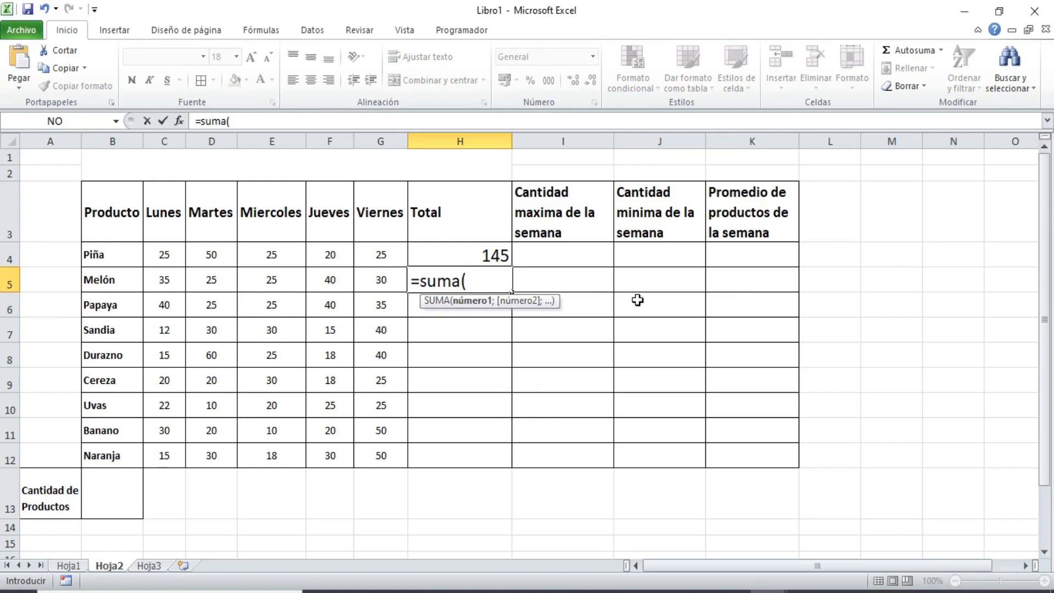
left_click(168, 281)
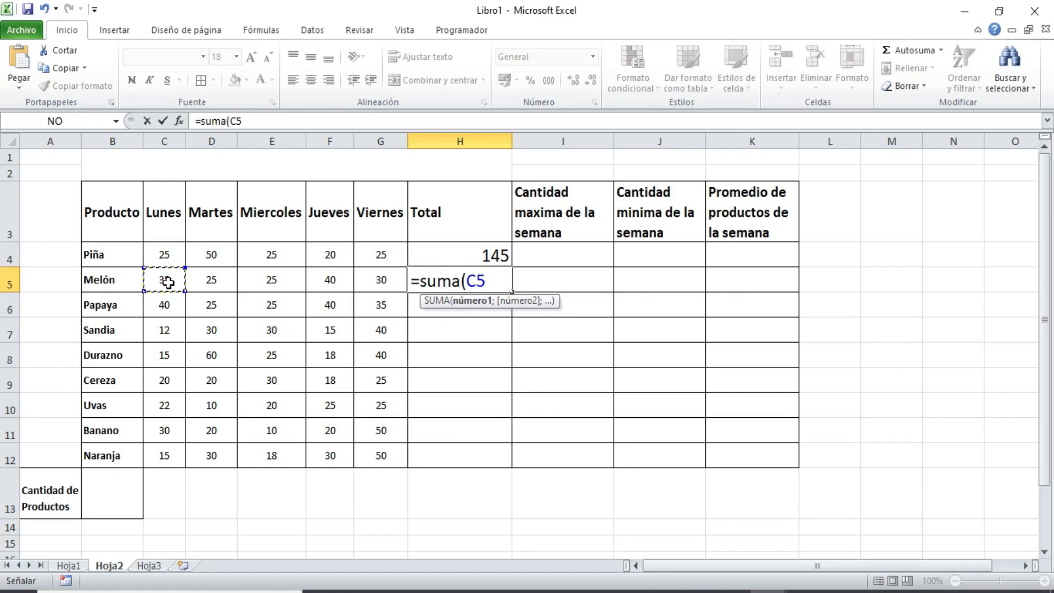
left_click_drag(168, 282, 370, 282)
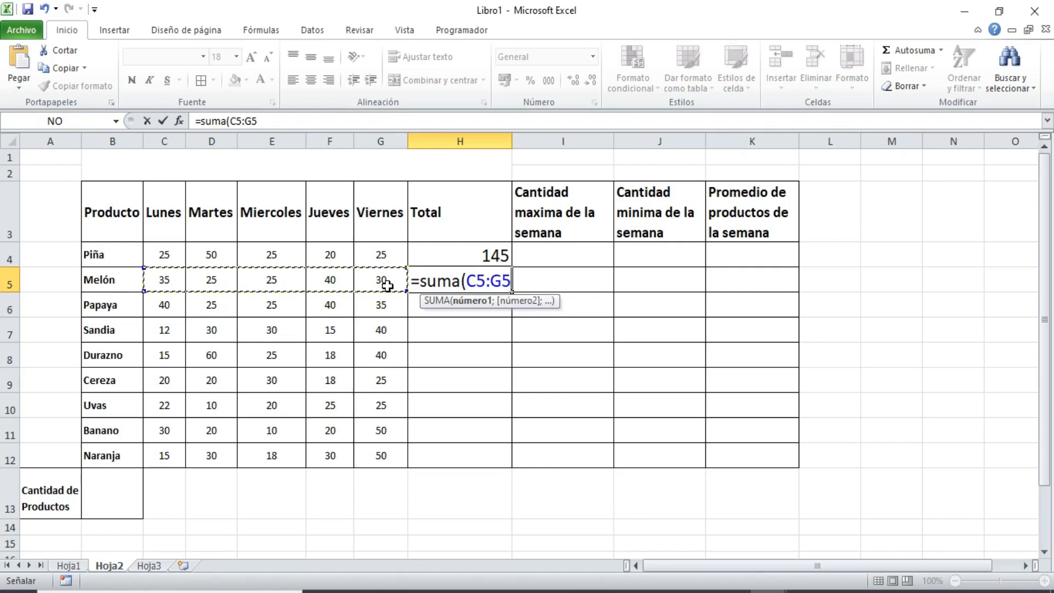
type(")")
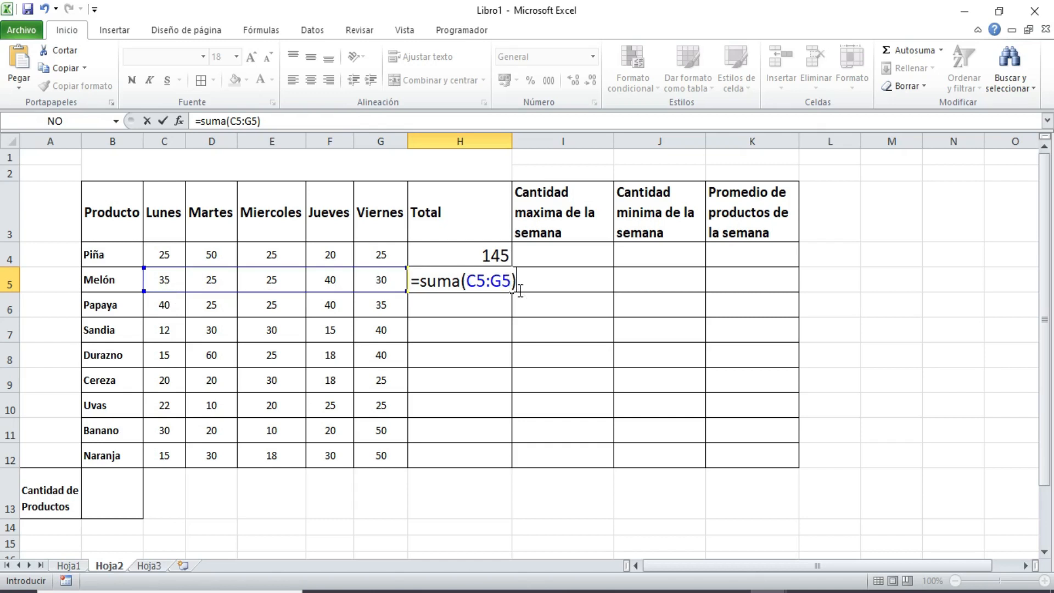
key("Return")
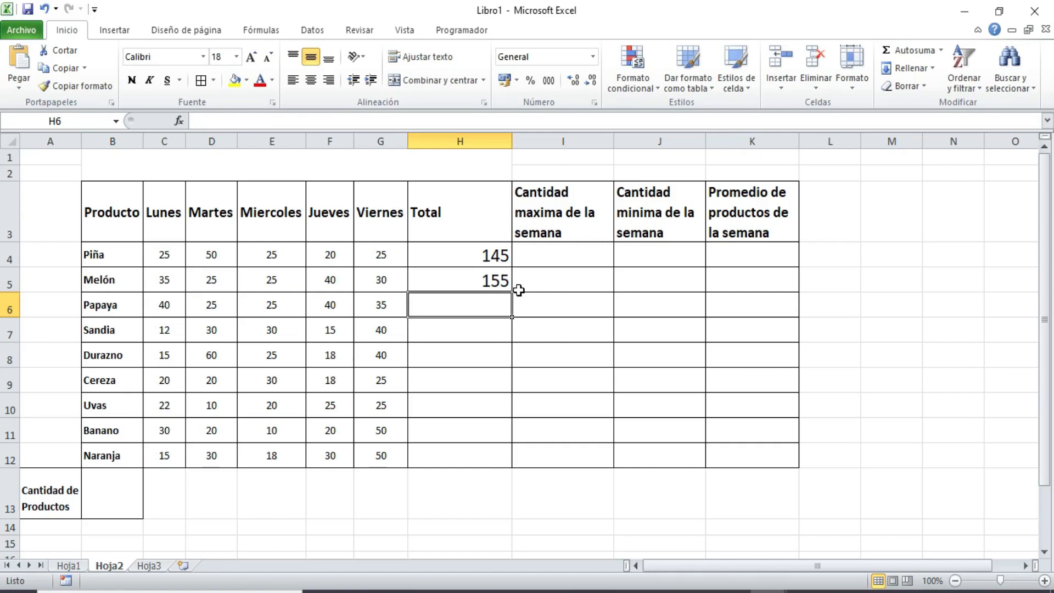
- Try to total the Papaya row in H6 with the Suma option of Autosuma
left_click(452, 298)
left_click(939, 50)
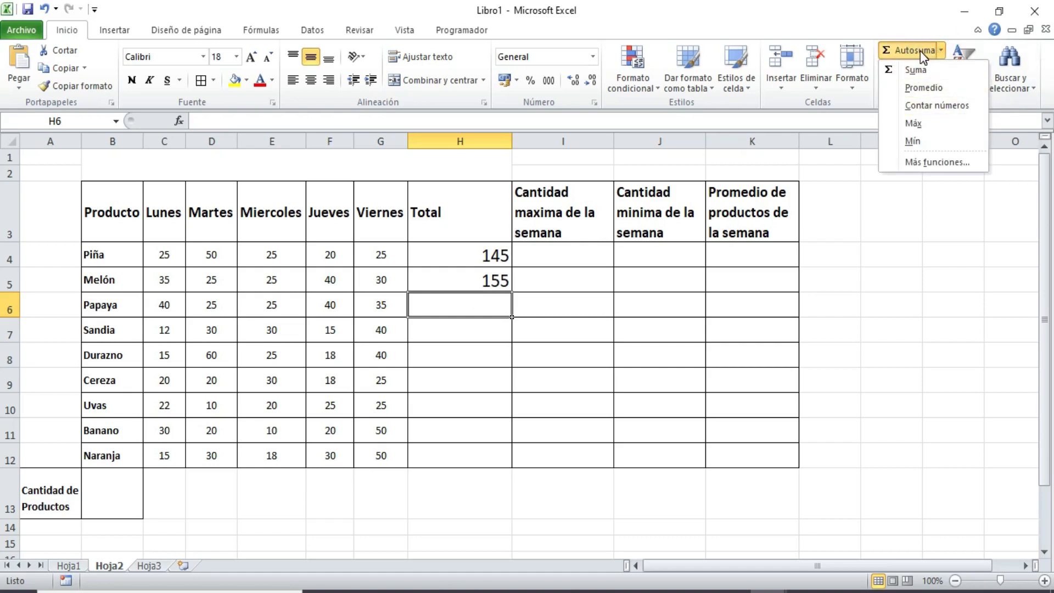
left_click(915, 70)
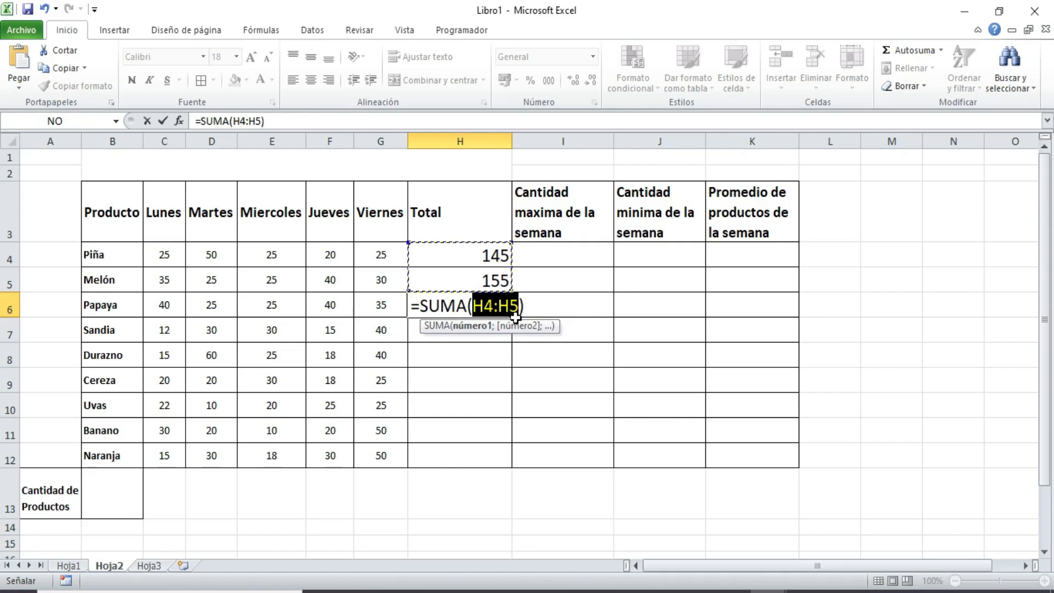
key("Return")
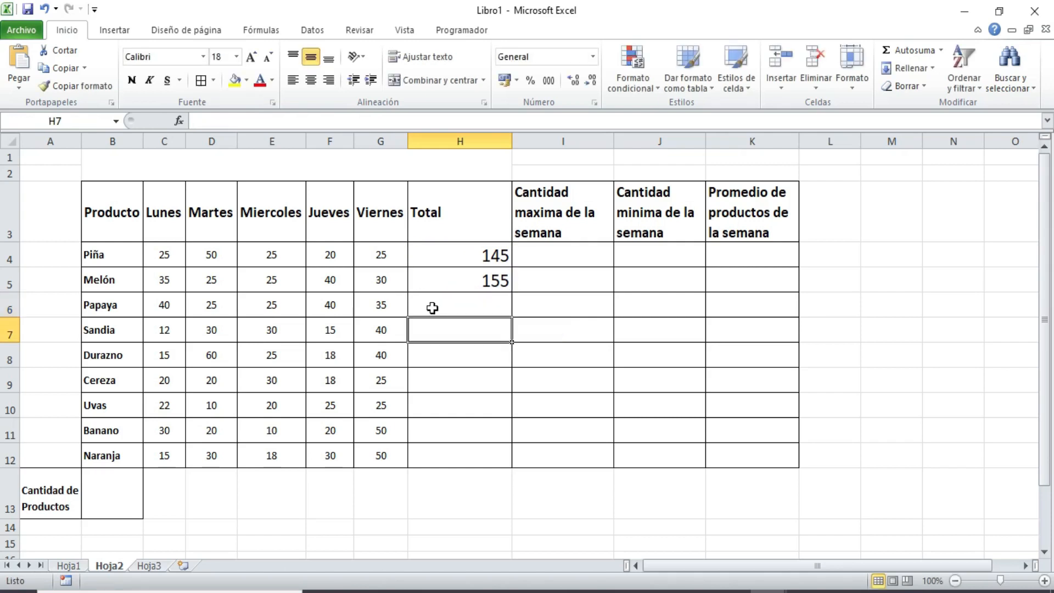
- Total the Sandia row in H7 with the Suma option of Autosuma, accepting the range C7:G7
left_click(941, 50)
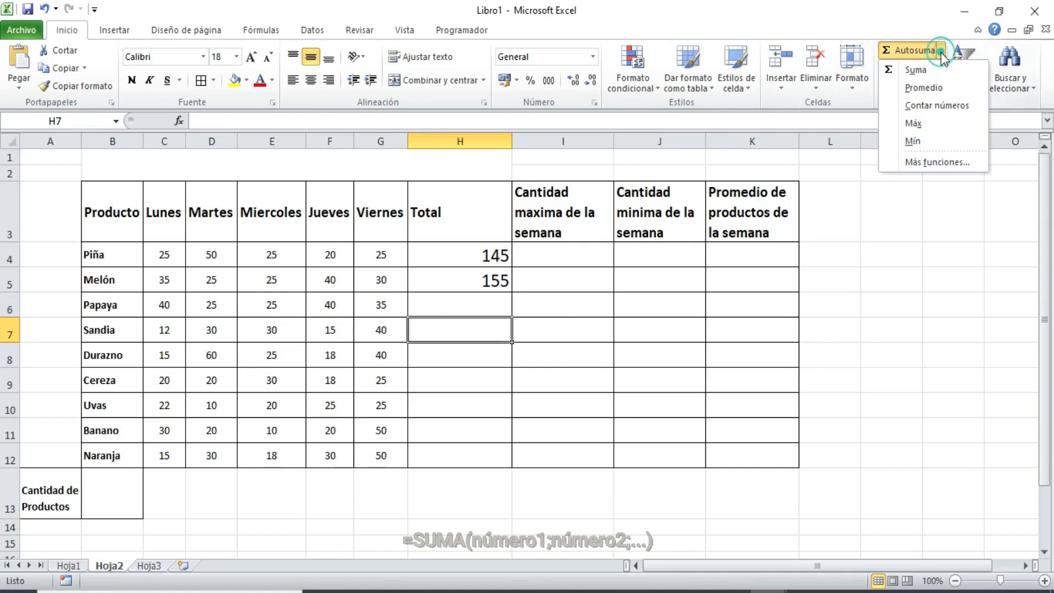
left_click(937, 74)
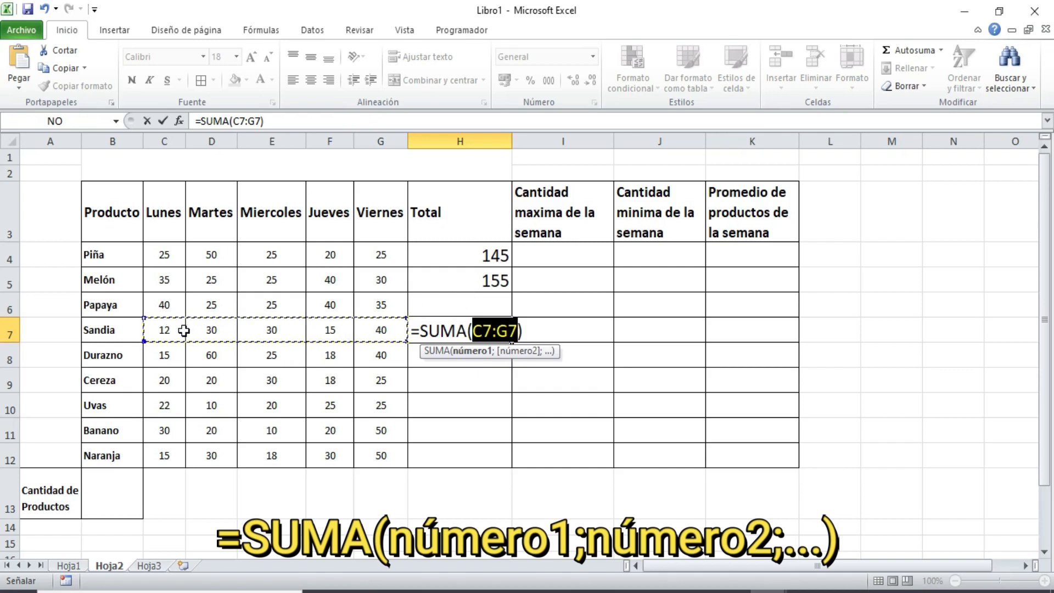
key("Return")
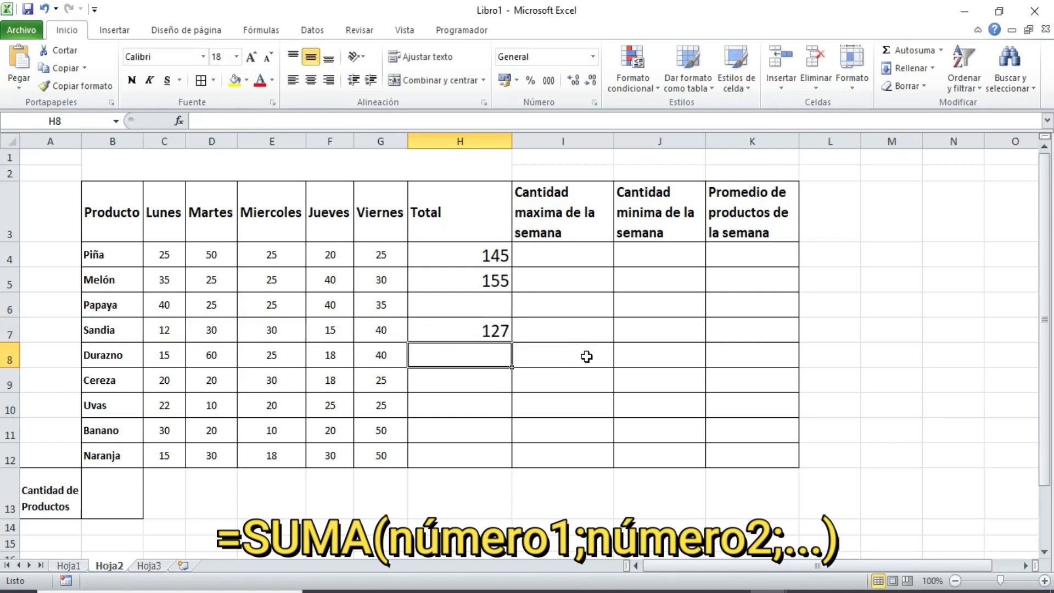
- Examine the range argument of the SUMA formula in H7
double_click(482, 329)
left_click_drag(517, 330, 474, 332)
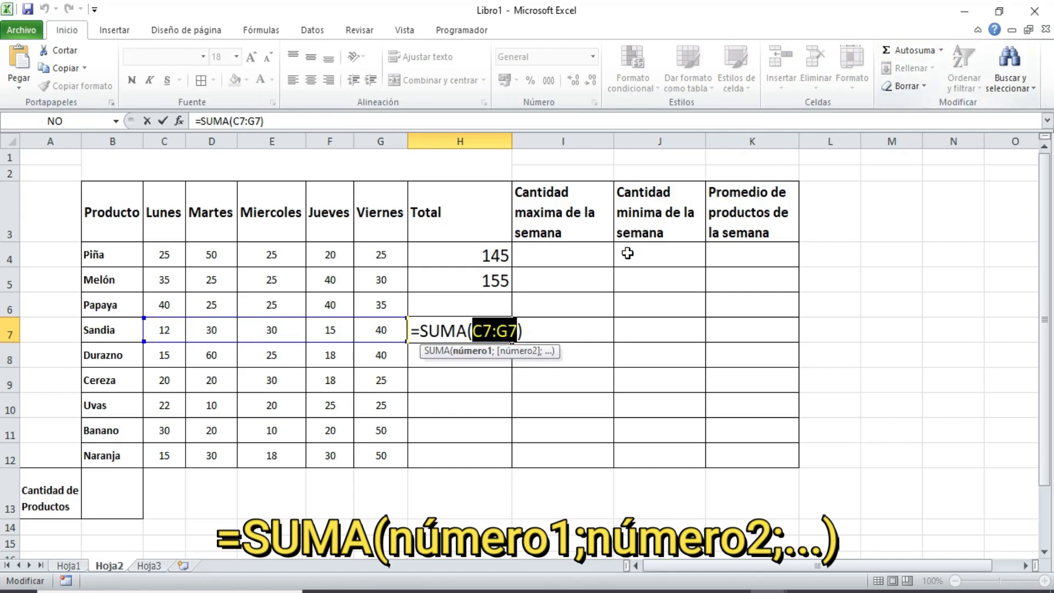
key("Return")
- Clear the totals of the Sandia and Melón rows in H7 and H5
left_click(487, 330)
key("Delete")
key("Up")
key("Up")
key("BackSpace")
key("Return")
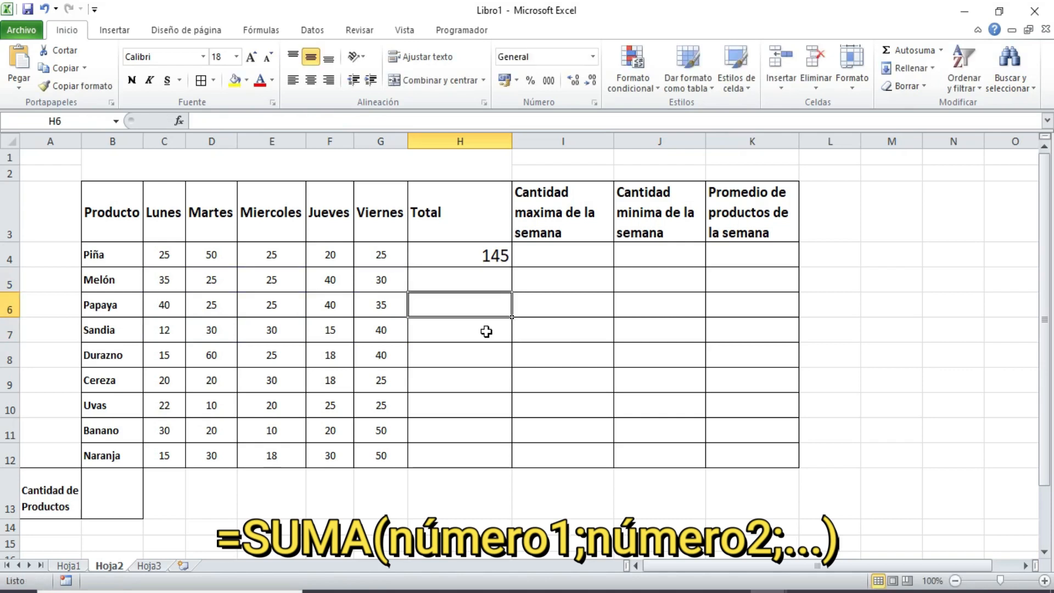
- Replace the formula in H4, the Piña total, with a SUMA over the range C4:G4
key("Up")
key("Up")
key("Up")
key("Down")
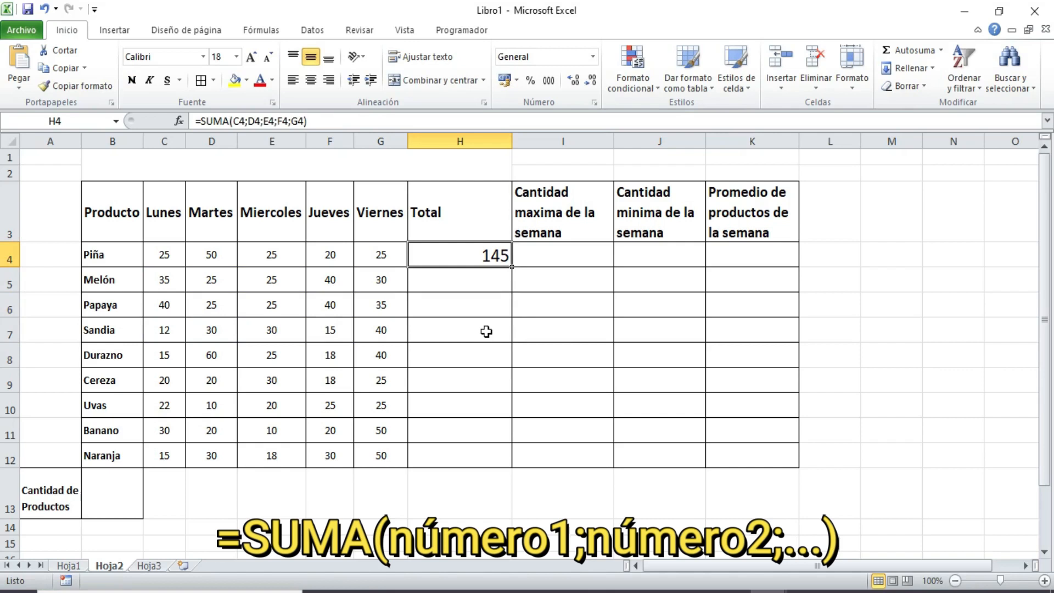
type("=")
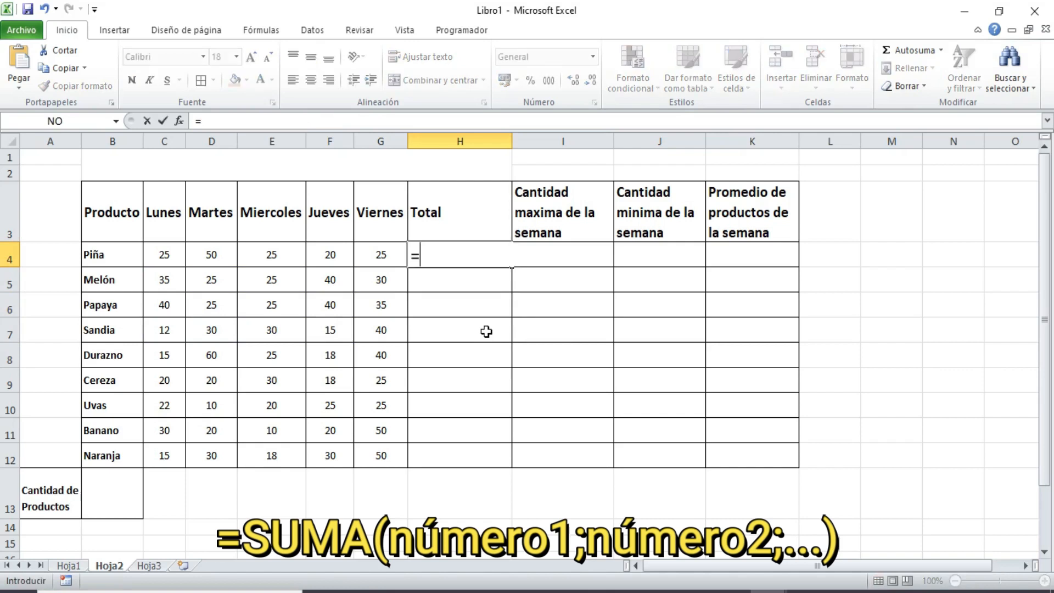
type("suma(")
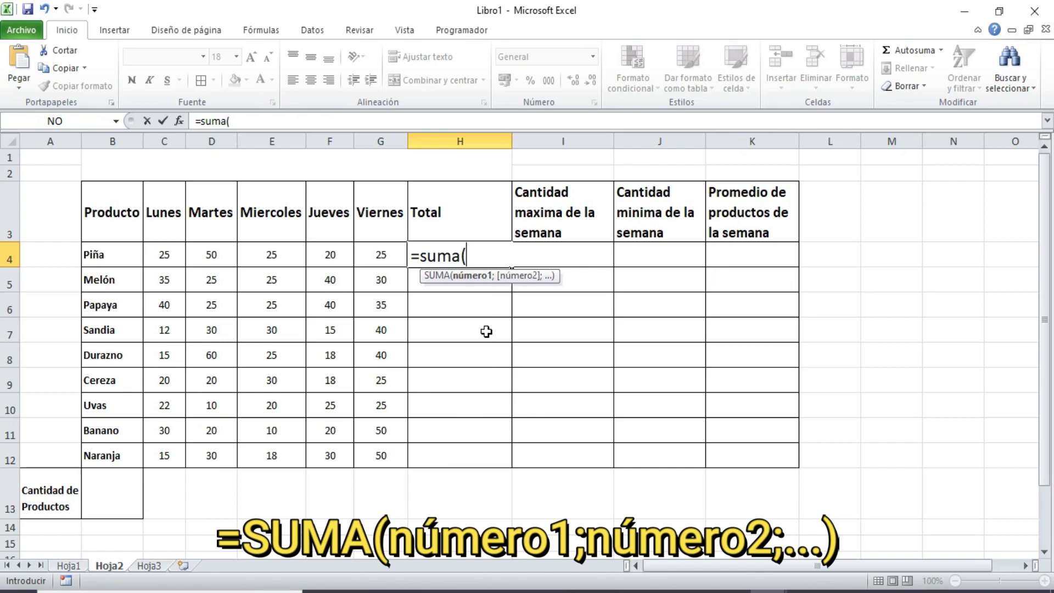
left_click_drag(164, 254, 361, 256)
key("Return")
- Examine the range argument of the SUMA formula in H4
left_click(490, 257)
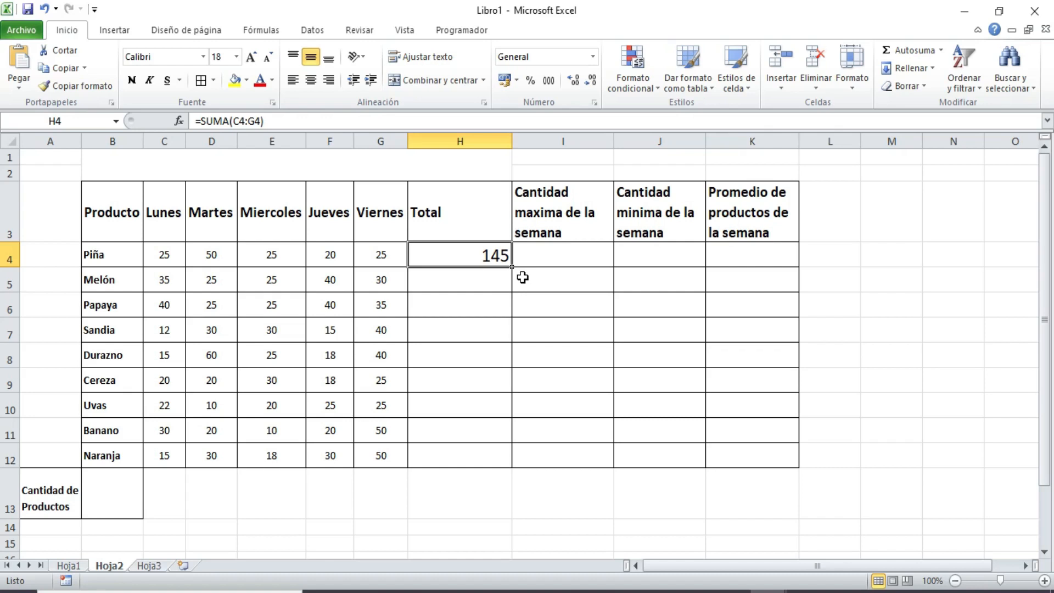
left_click(233, 121)
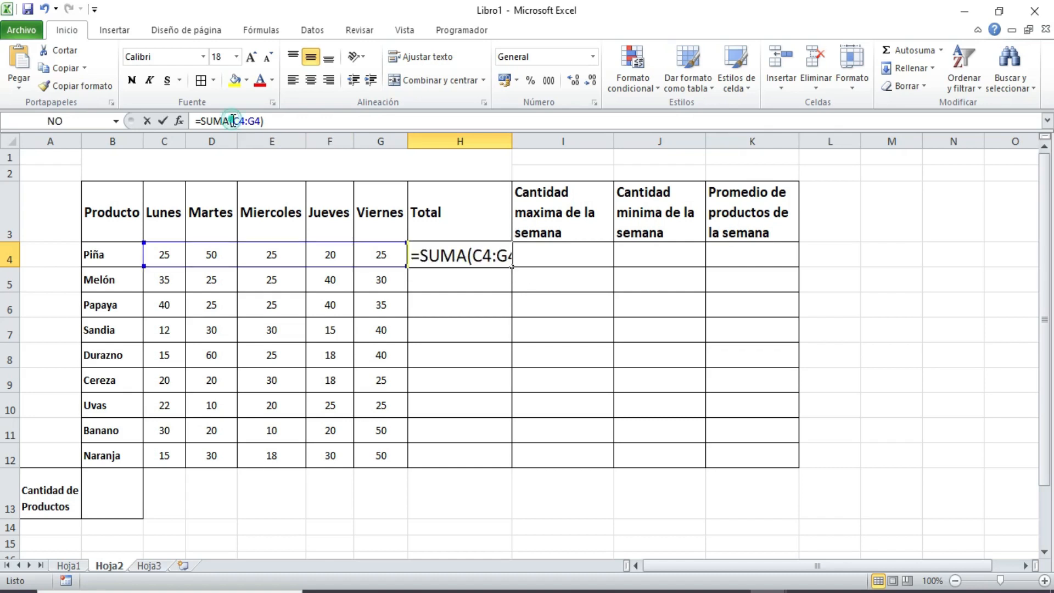
left_click_drag(233, 120, 257, 122)
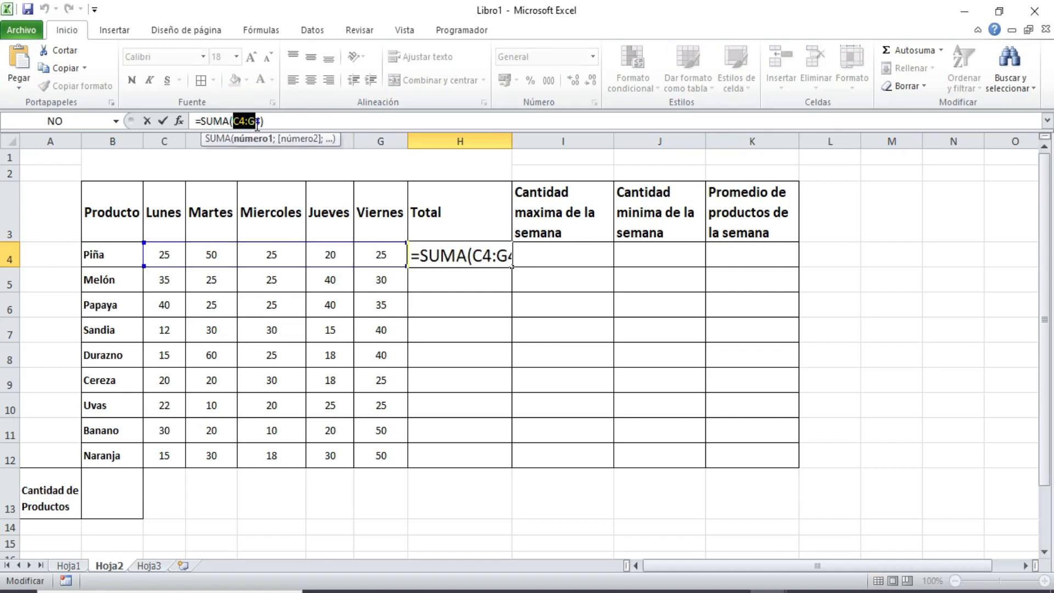
key("Return")
left_click(489, 251)
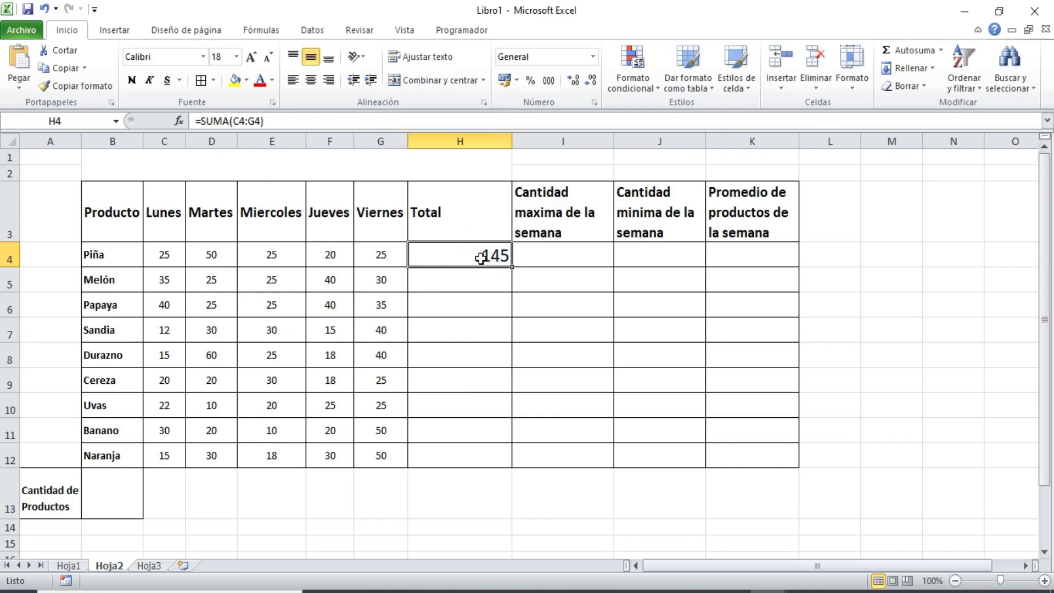
left_click(454, 287)
left_click_drag(163, 277, 405, 274)
left_click(438, 281)
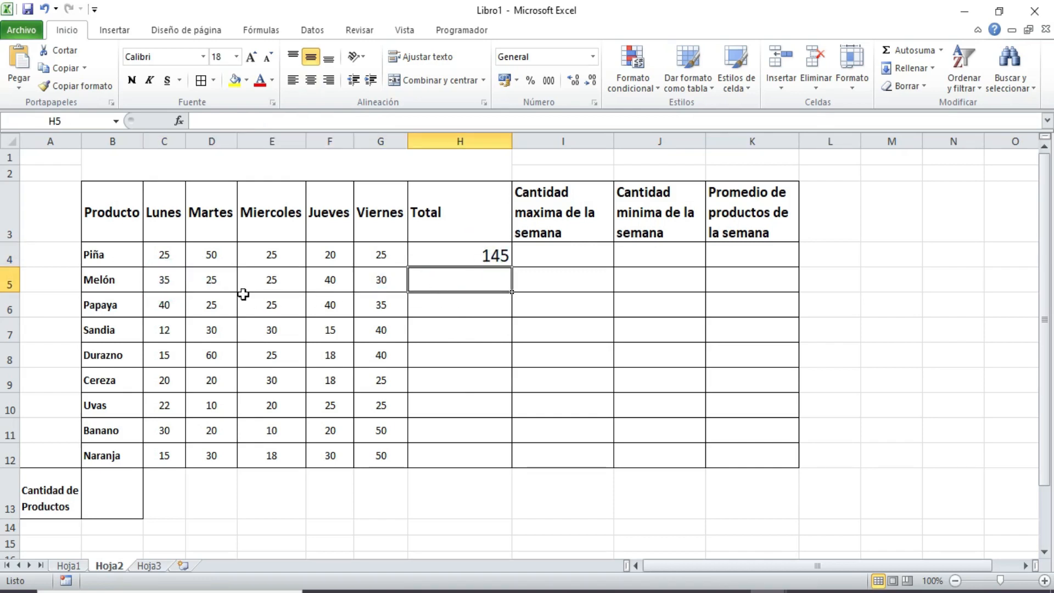
left_click_drag(163, 314, 332, 308)
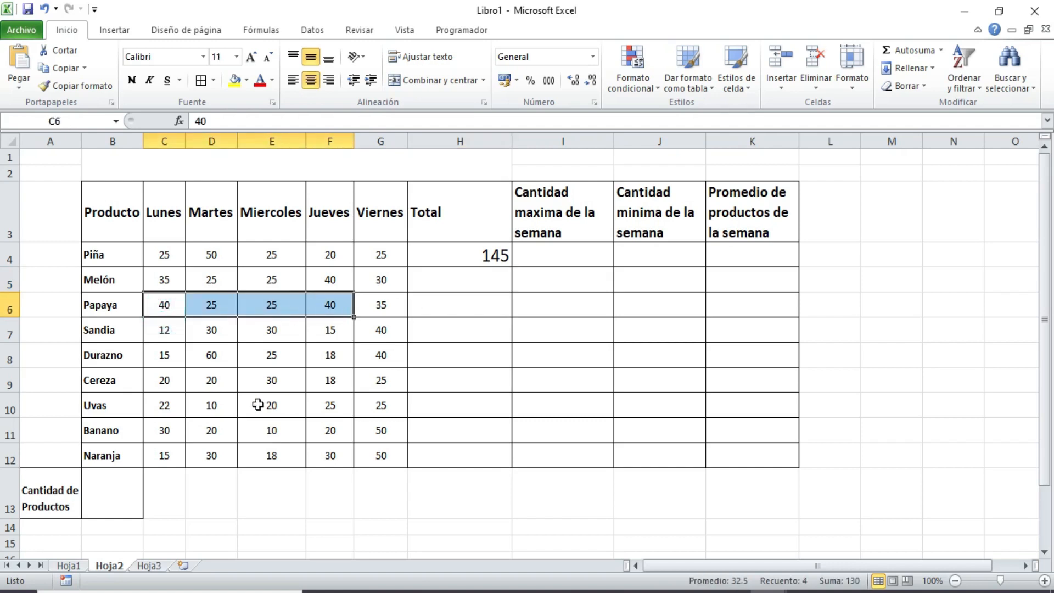
left_click(444, 347)
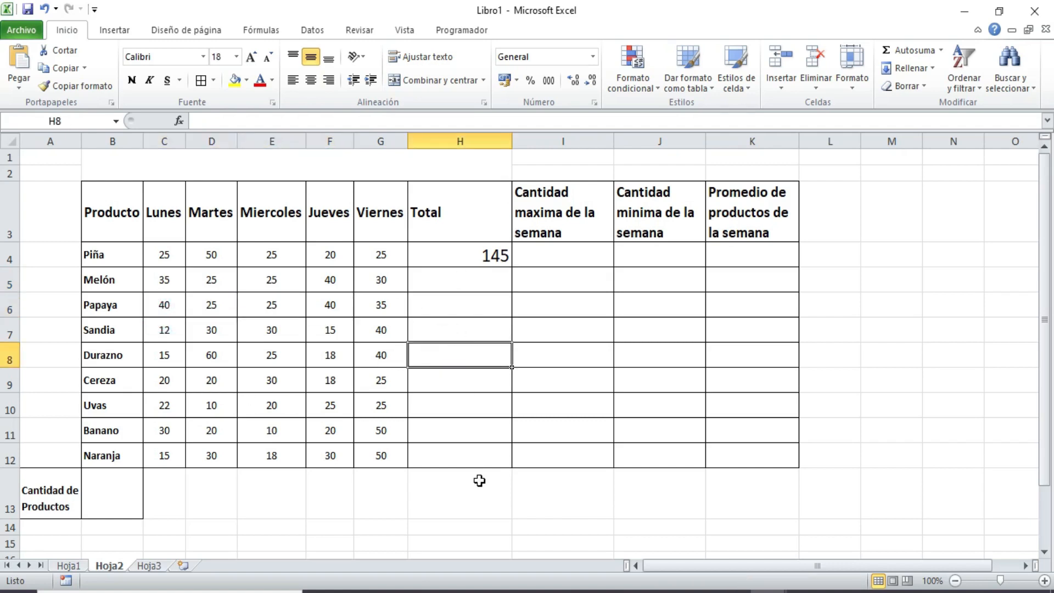
left_click(484, 275)
left_click(492, 233)
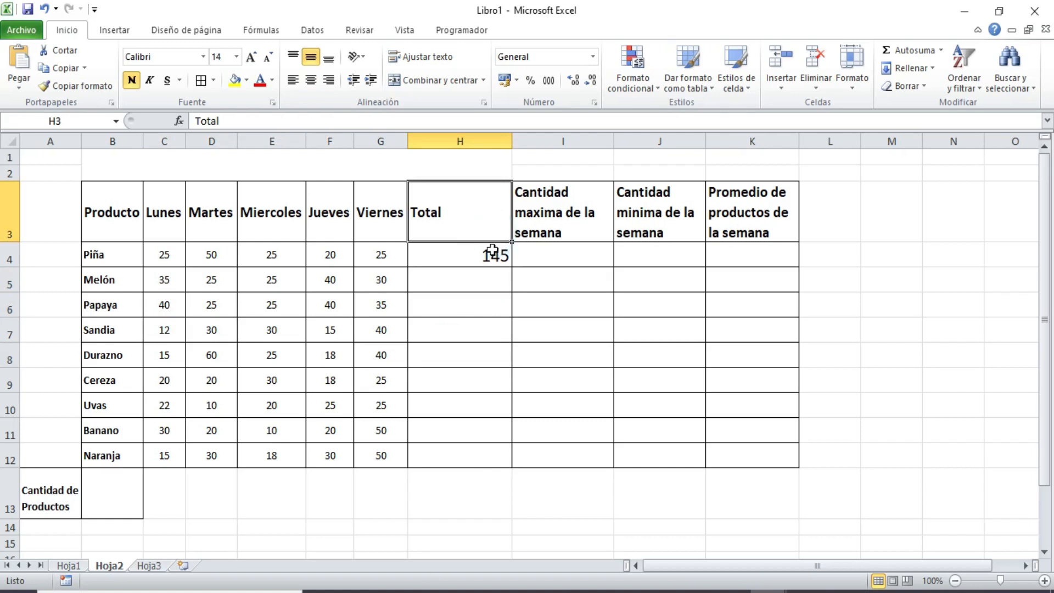
- Fill the SUMA formula from H4 down to H12 to total all the remaining product rows
left_click(492, 251)
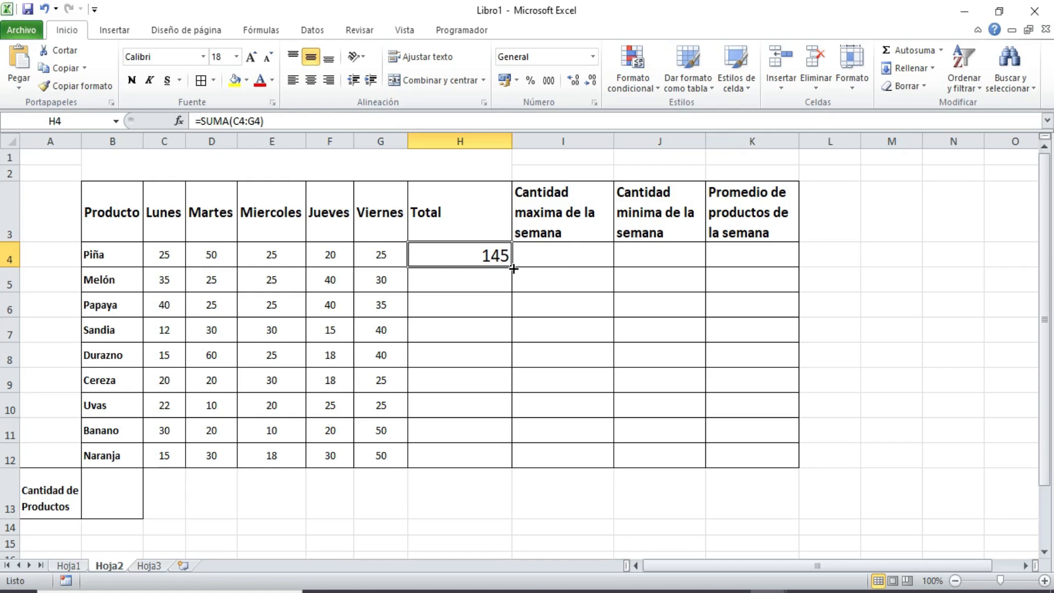
left_click_drag(513, 268, 511, 465)
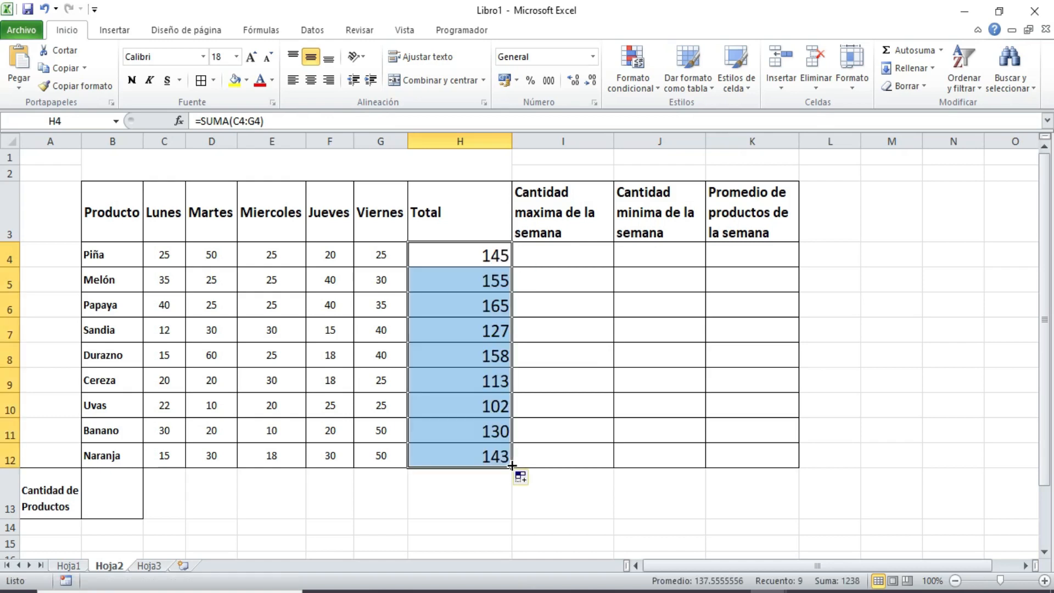
left_click(550, 449)
- Inspect the cell references of the filled SUMA formula in H12, the Naranja row
left_click(494, 452)
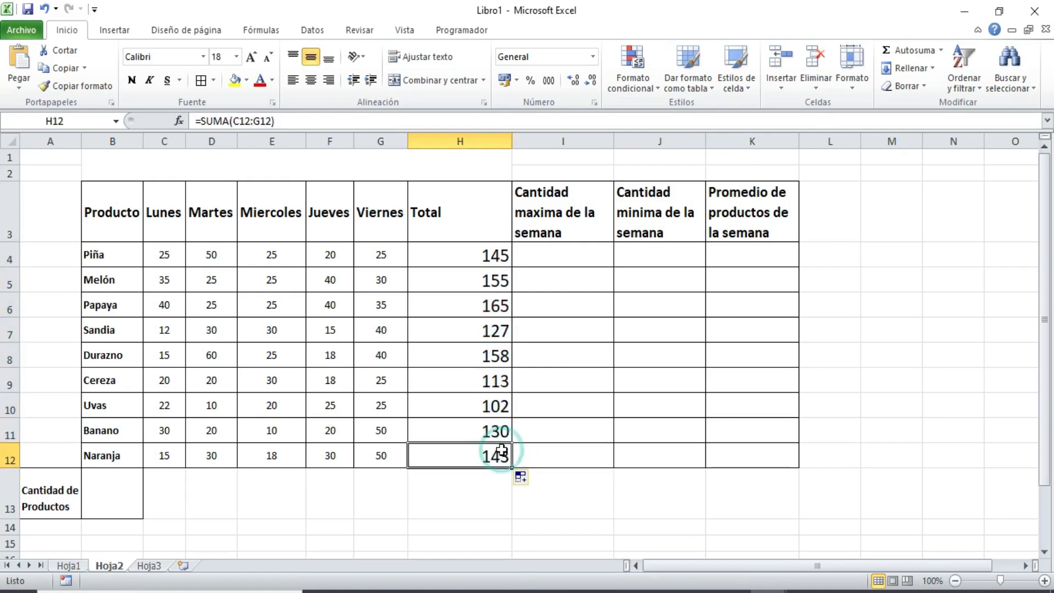
double_click(503, 451)
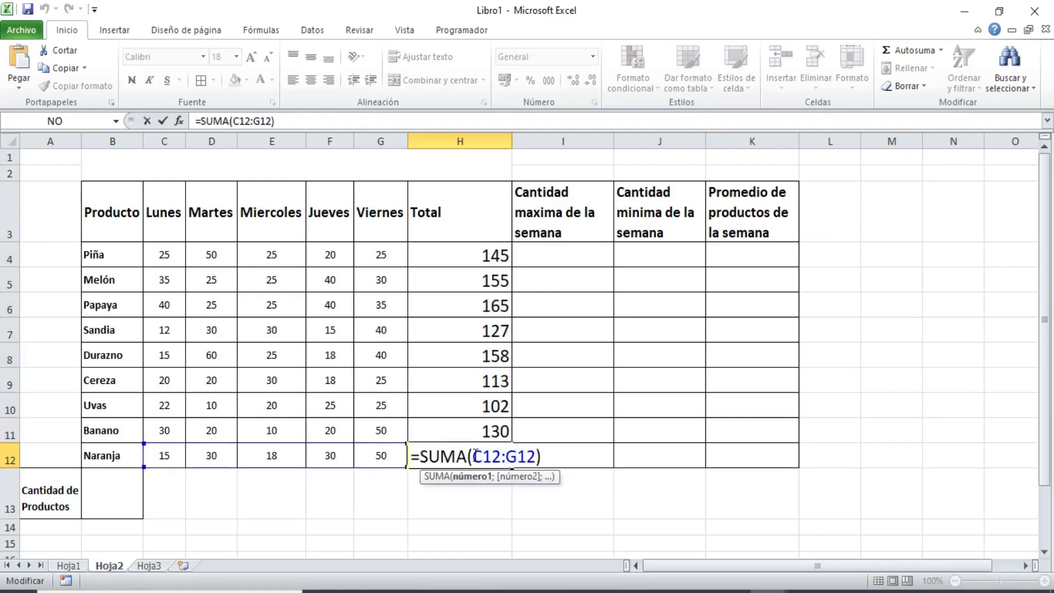
key("Return")
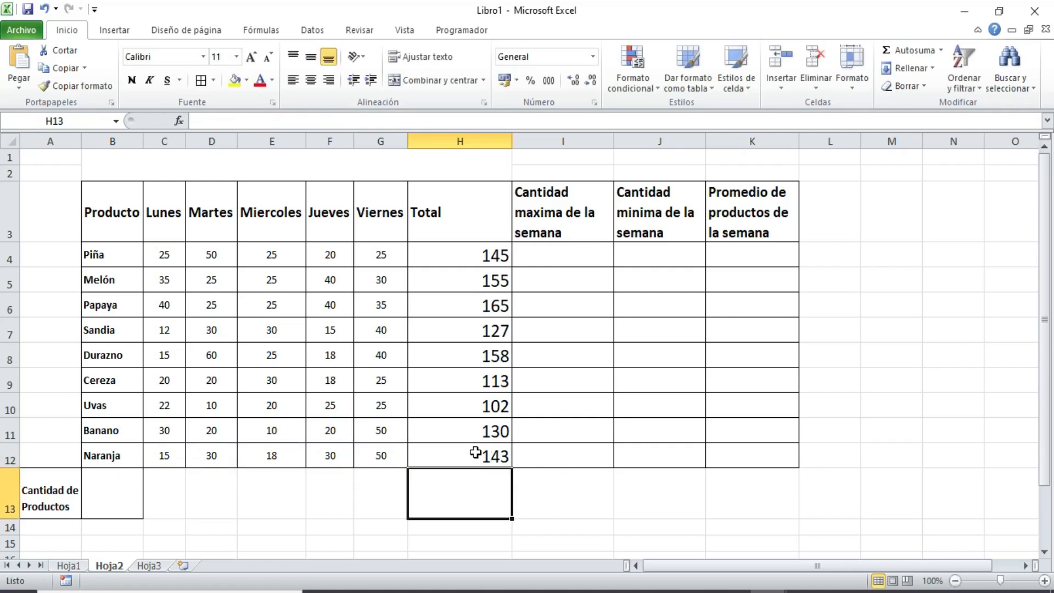
- Select I4, the Piña maximum cell, and review the MAX function's description on Hoja1
left_click(544, 452)
left_click(549, 263)
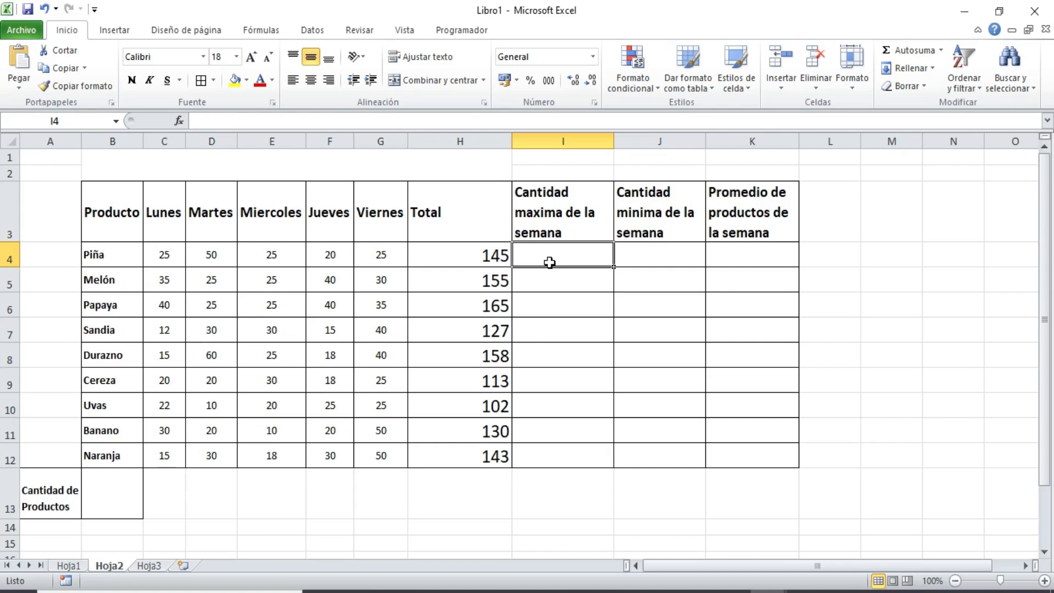
left_click(76, 567)
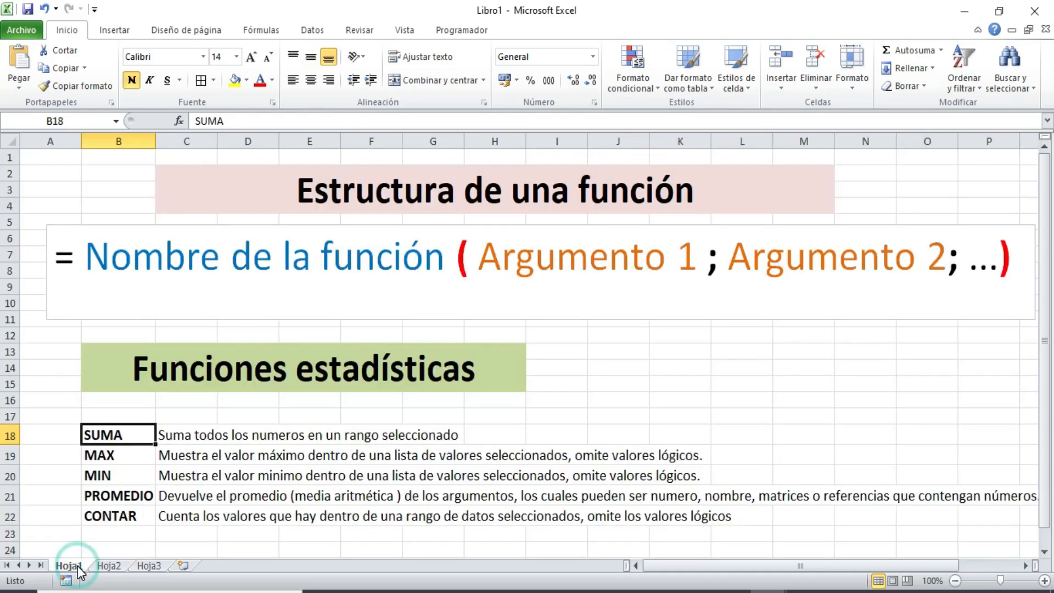
left_click(130, 460)
left_click(131, 475)
left_click(132, 457)
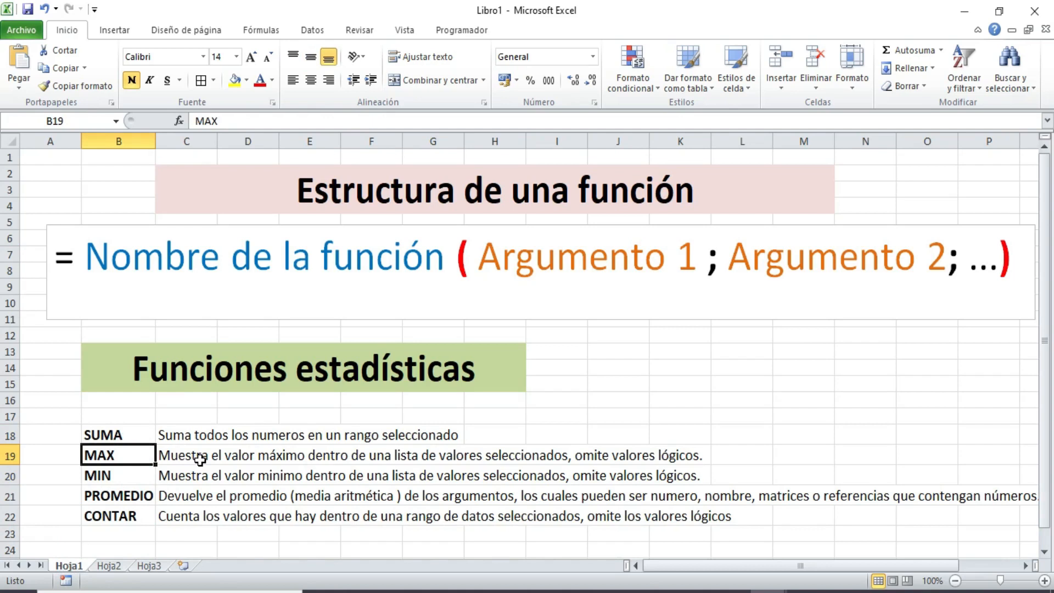
- Enter a MAX formula over the range C4:G4 in I4 on Hoja2 for Piña's maximum quantity
left_click(111, 567)
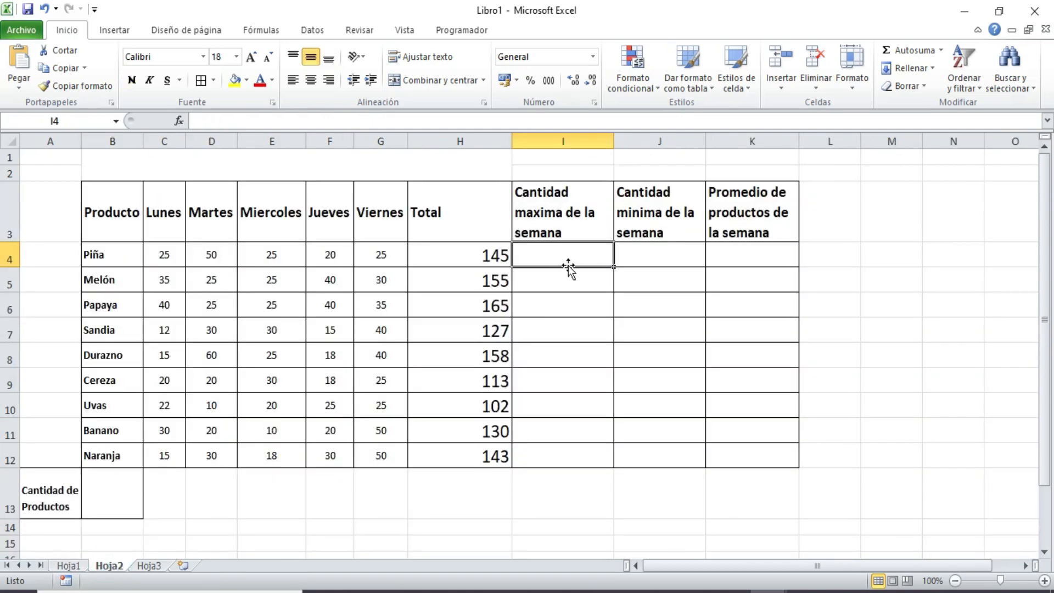
type("=")
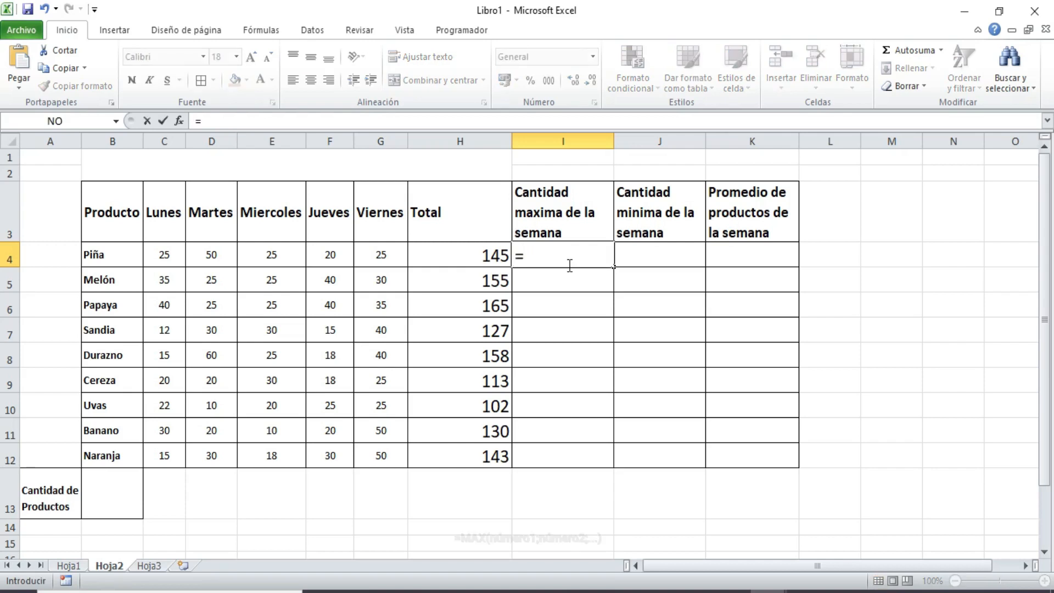
type("max")
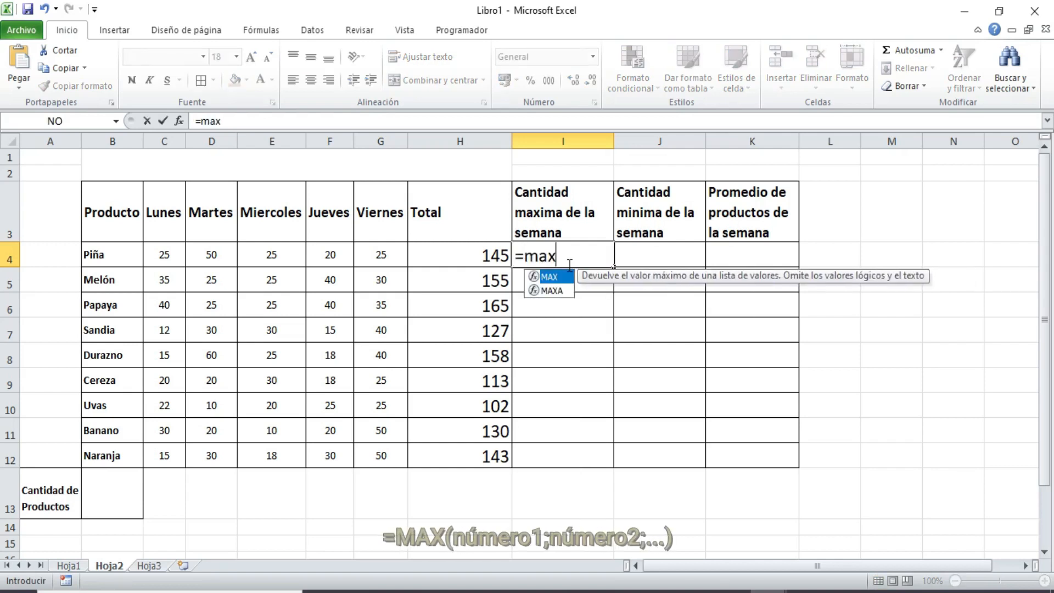
left_click(559, 293)
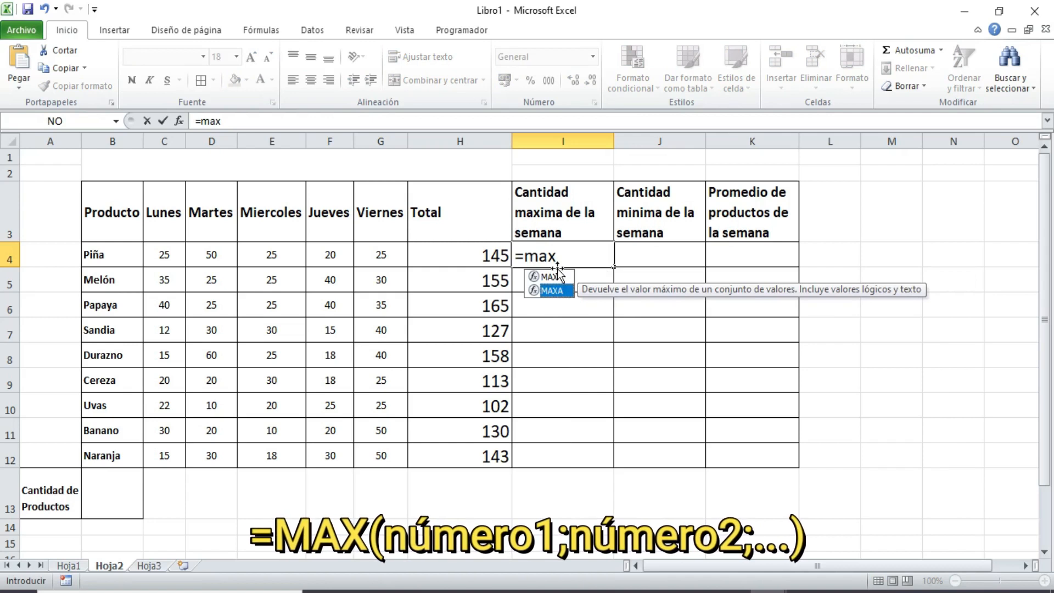
left_click(558, 276)
type("(")
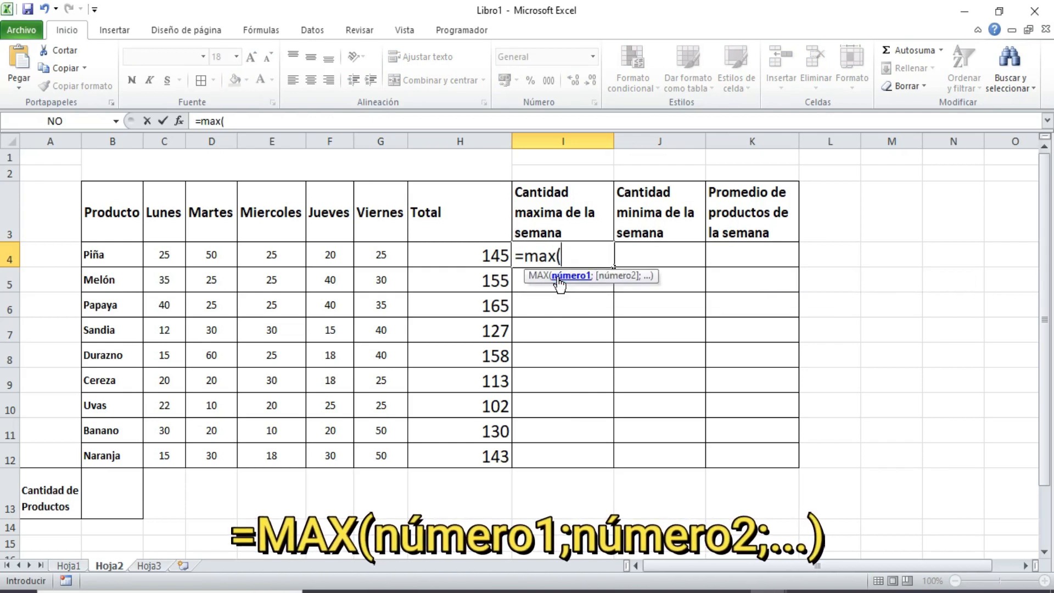
left_click_drag(165, 257, 377, 246)
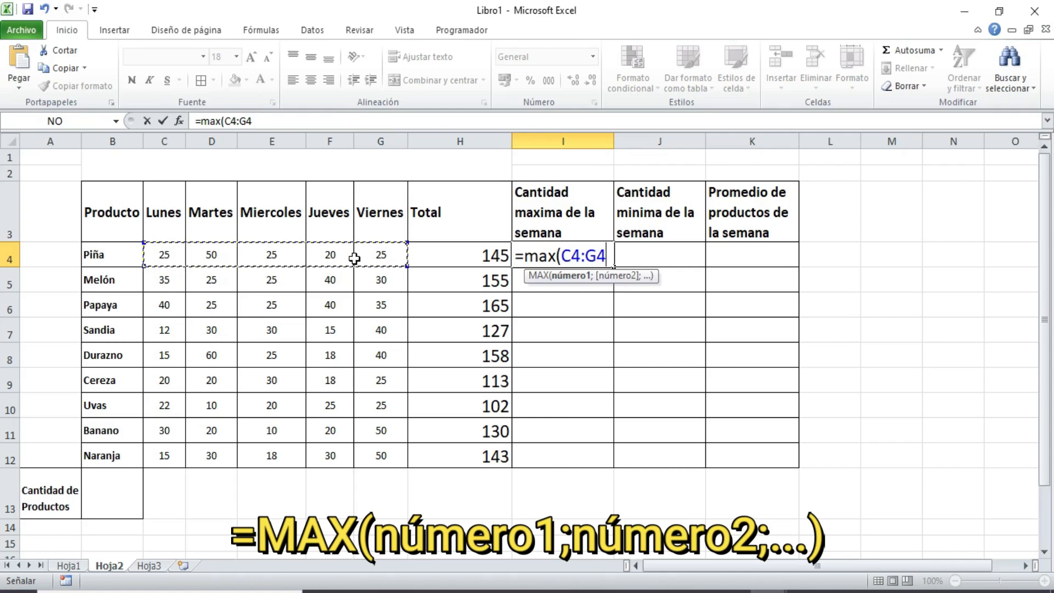
type(")")
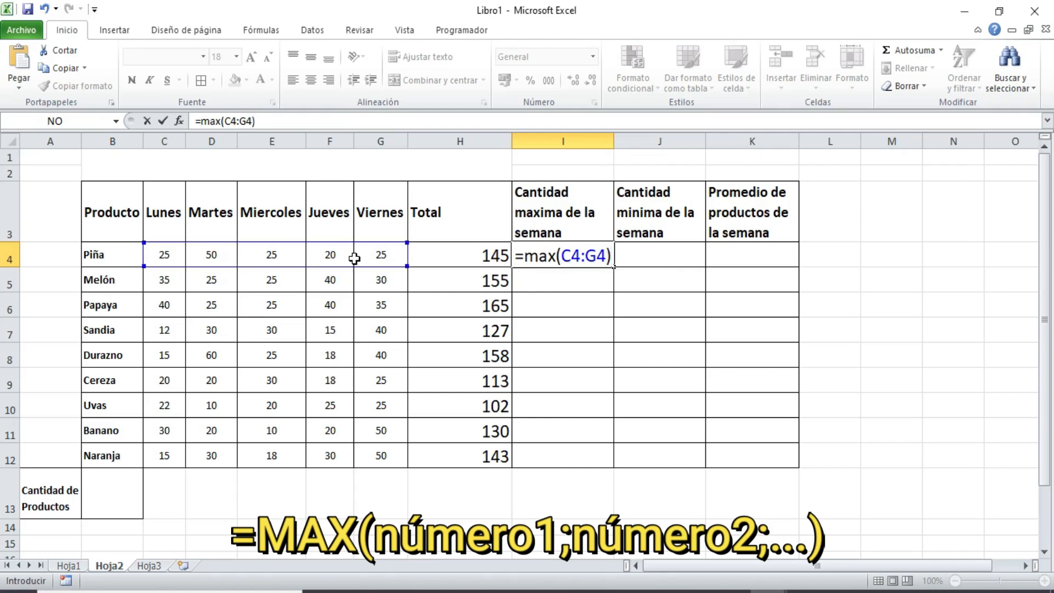
key("Return")
- Check the maximum in I4 against Piña's daily quantities in C4:G4 and fill the MAX formula down to I12
left_click(543, 257)
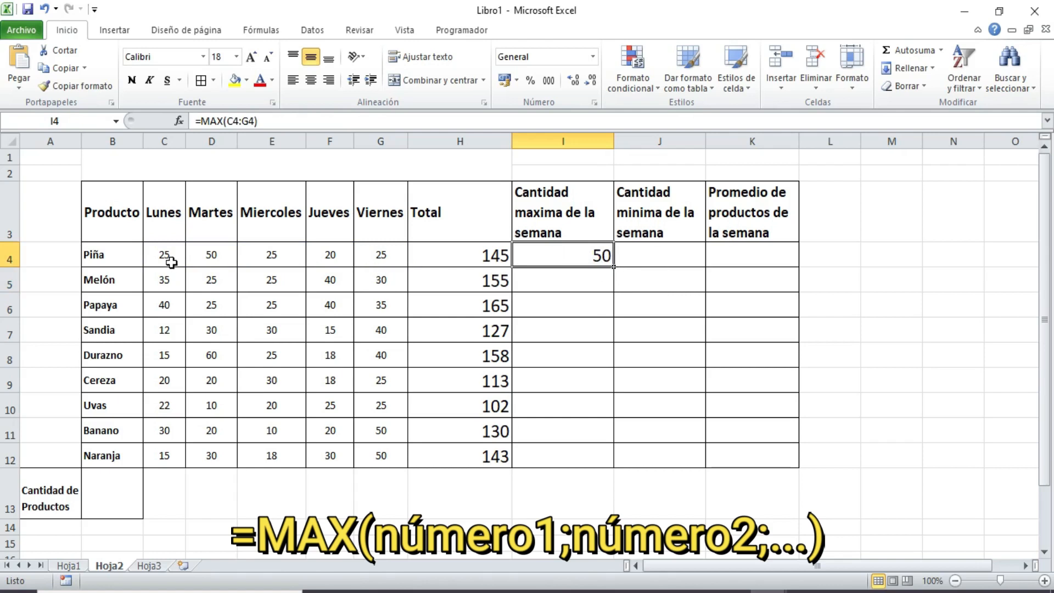
left_click_drag(154, 256, 381, 258)
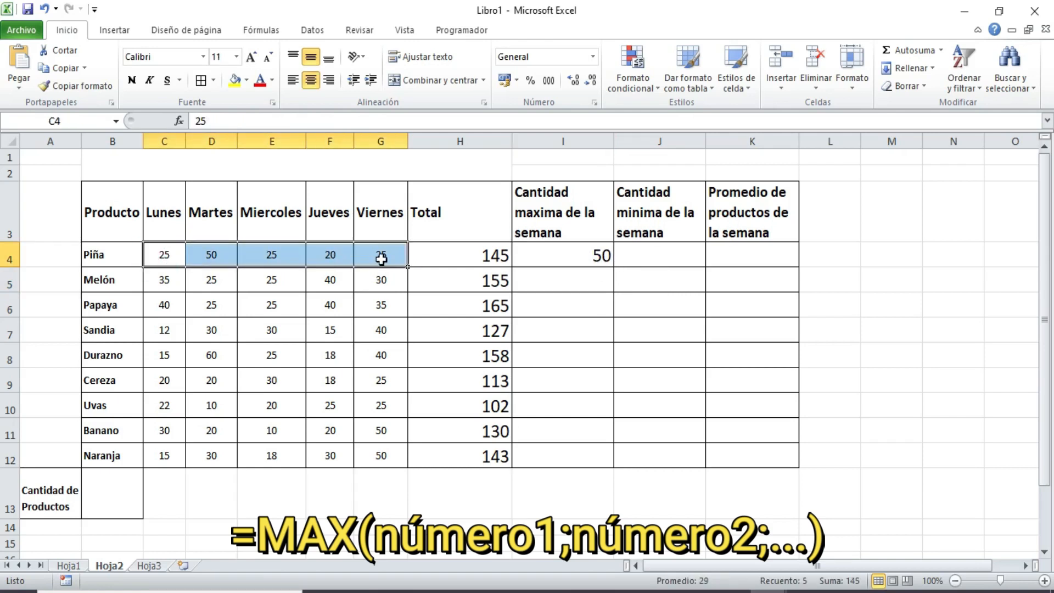
left_click(214, 256)
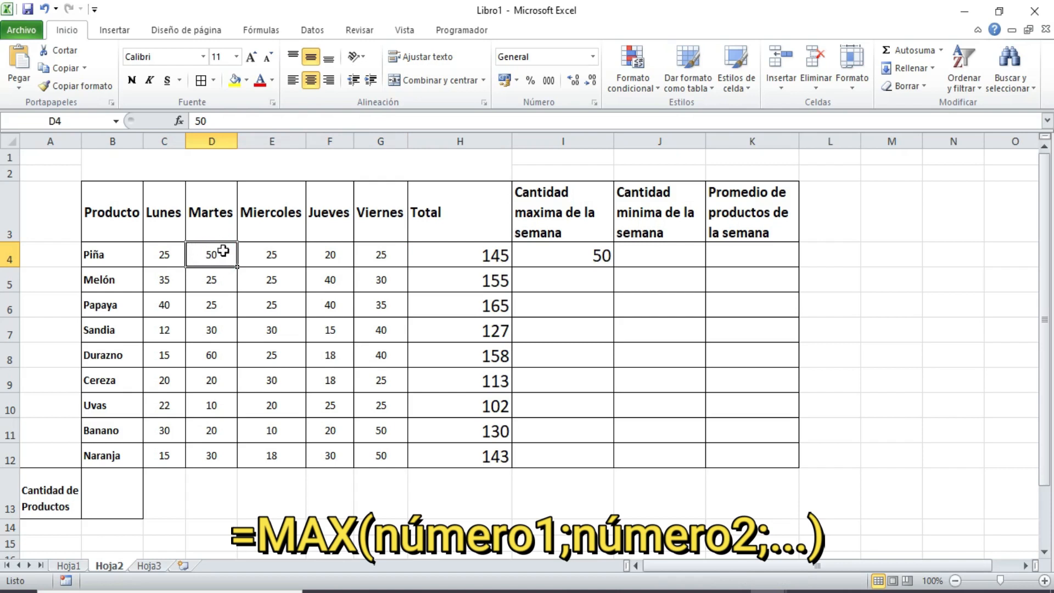
left_click(604, 257)
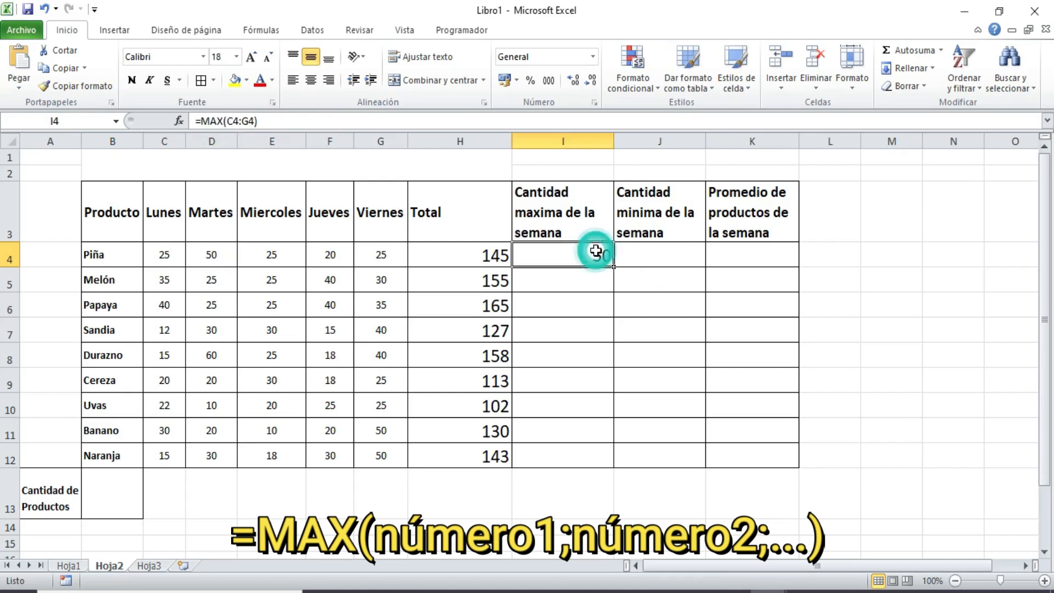
left_click_drag(615, 266, 603, 471)
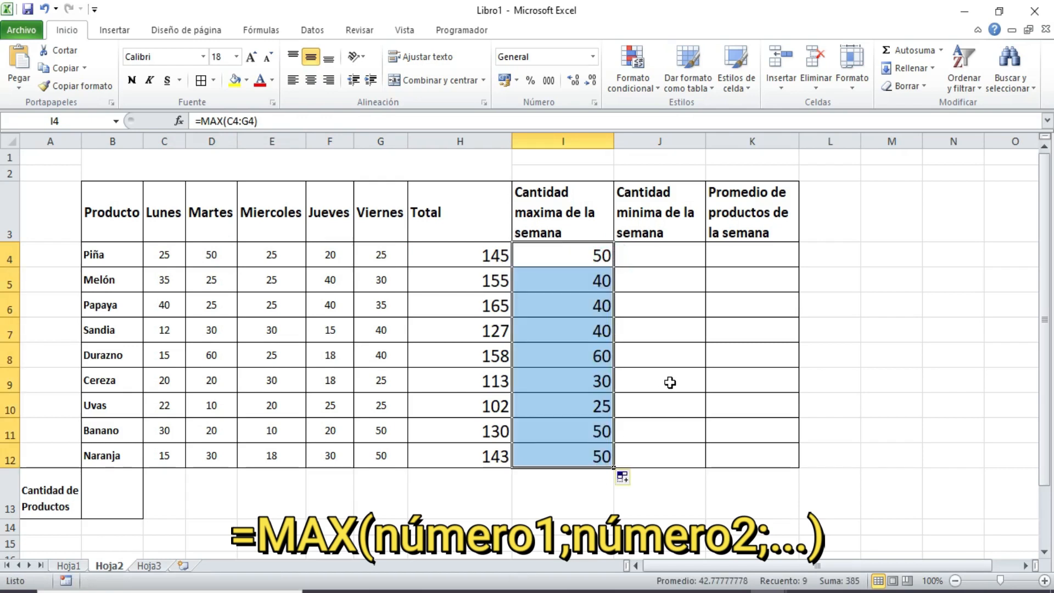
- Select J4, the Piña minimum cell, and consult the MIN function's entry on Hoja1
left_click(667, 261)
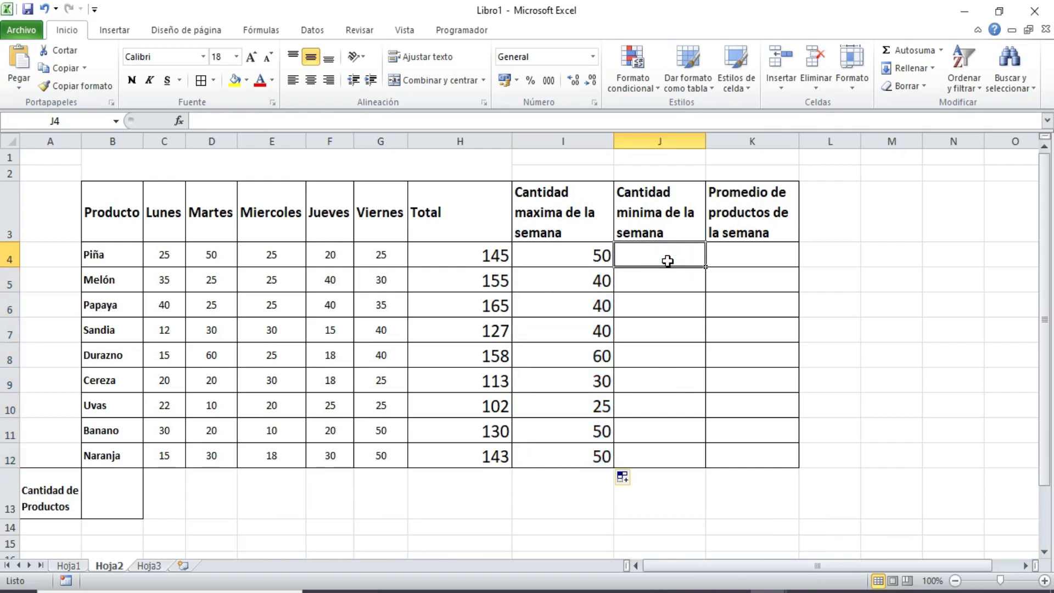
type("=")
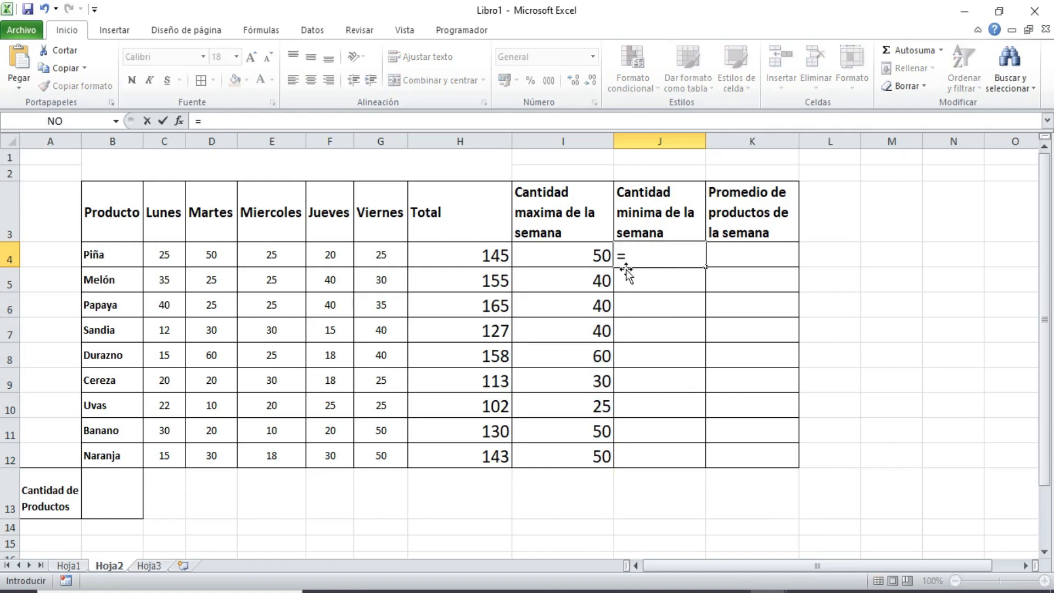
key("BackSpace")
left_click(68, 566)
left_click(127, 472)
- Enter a MIN formula over C4:G4 in J4 on Hoja2 and fill it down to J12
left_click(110, 565)
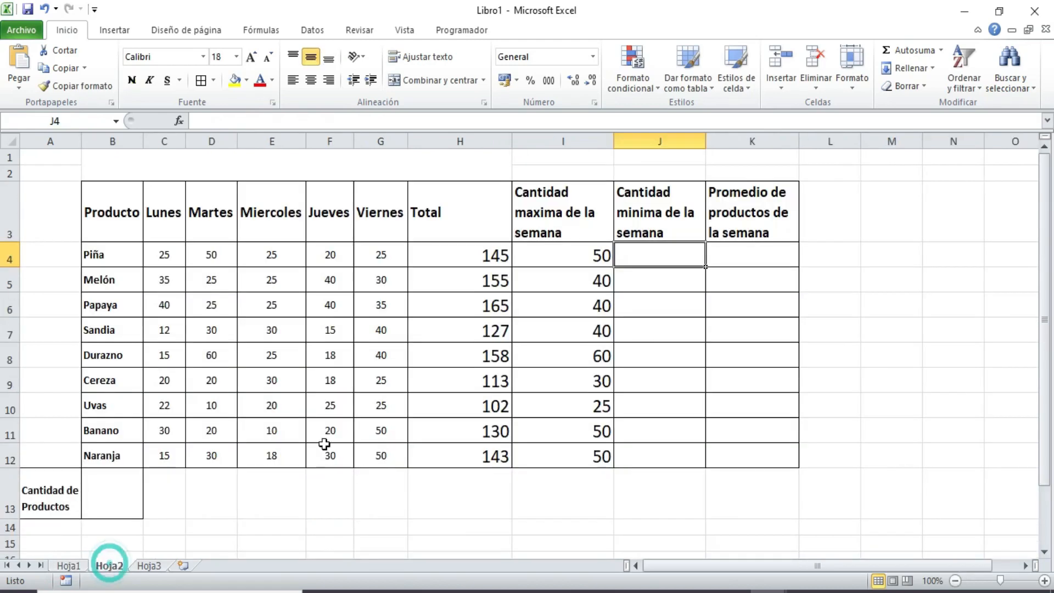
type("=min")
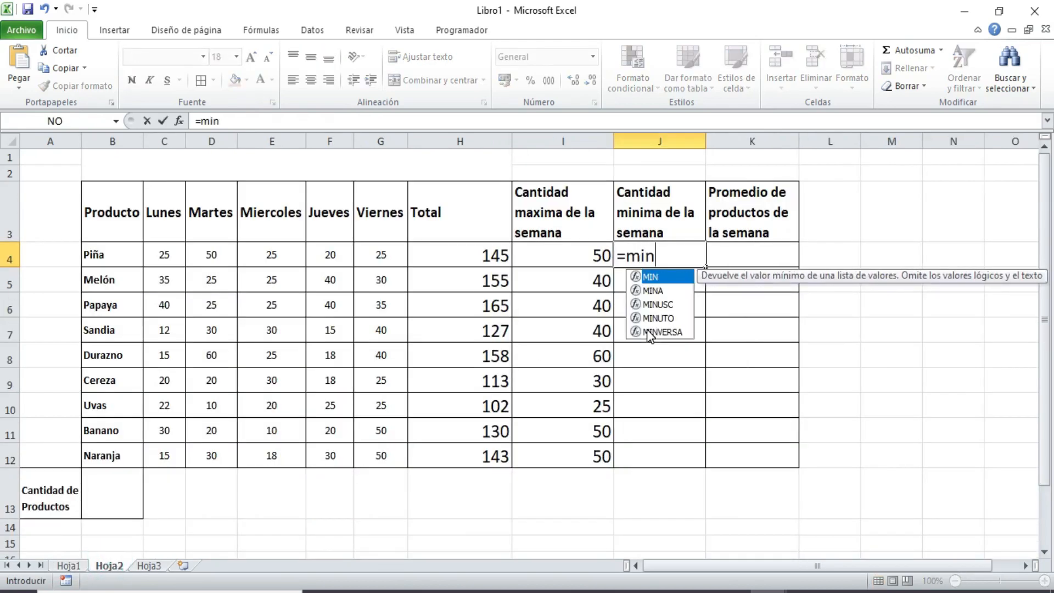
type("(")
left_click_drag(159, 256, 367, 252)
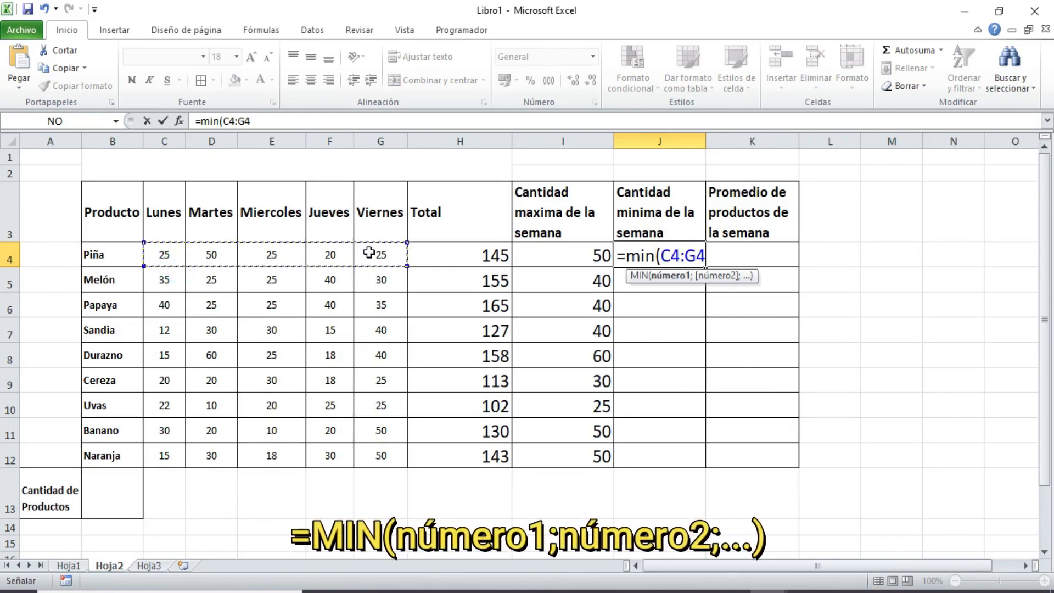
type(")")
key("Return")
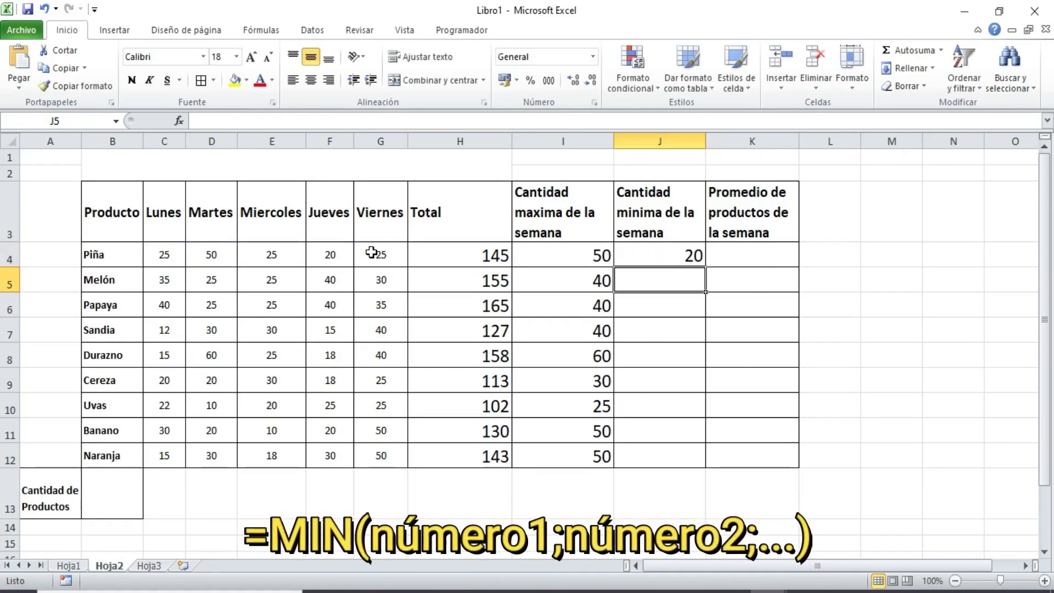
left_click(687, 259)
left_click_drag(705, 268, 694, 458)
- Enter a PROMEDIO formula over the range C4:G4 in K4 for Piña's weekly average
left_click(739, 262)
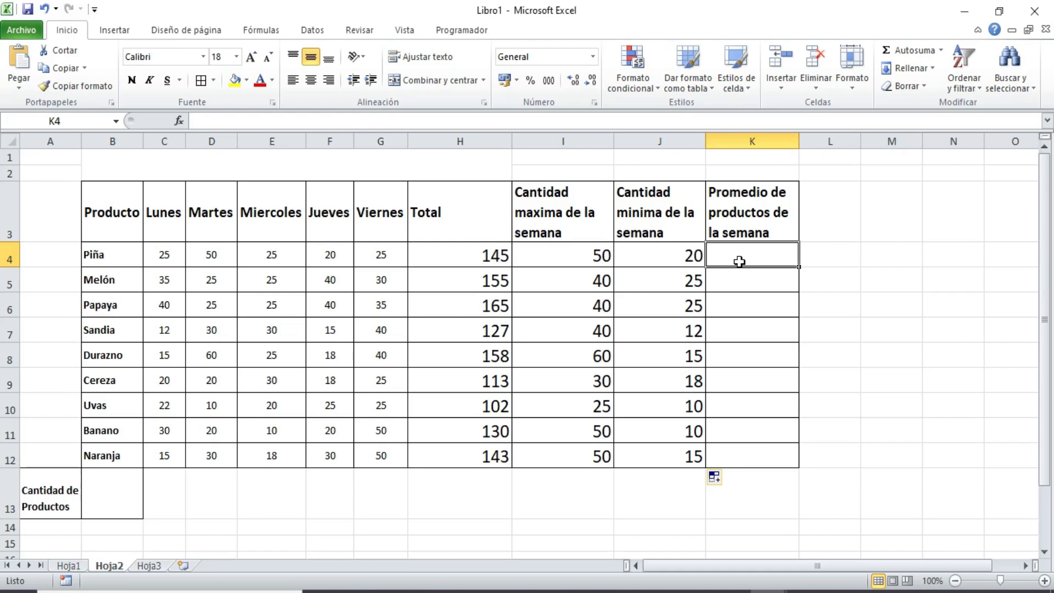
type("=")
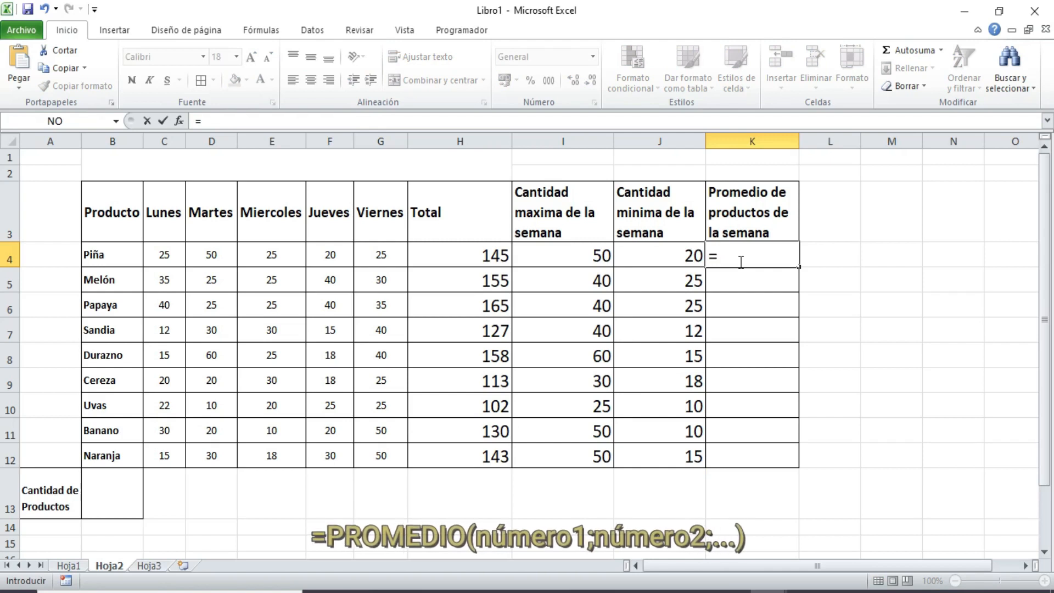
type("pr")
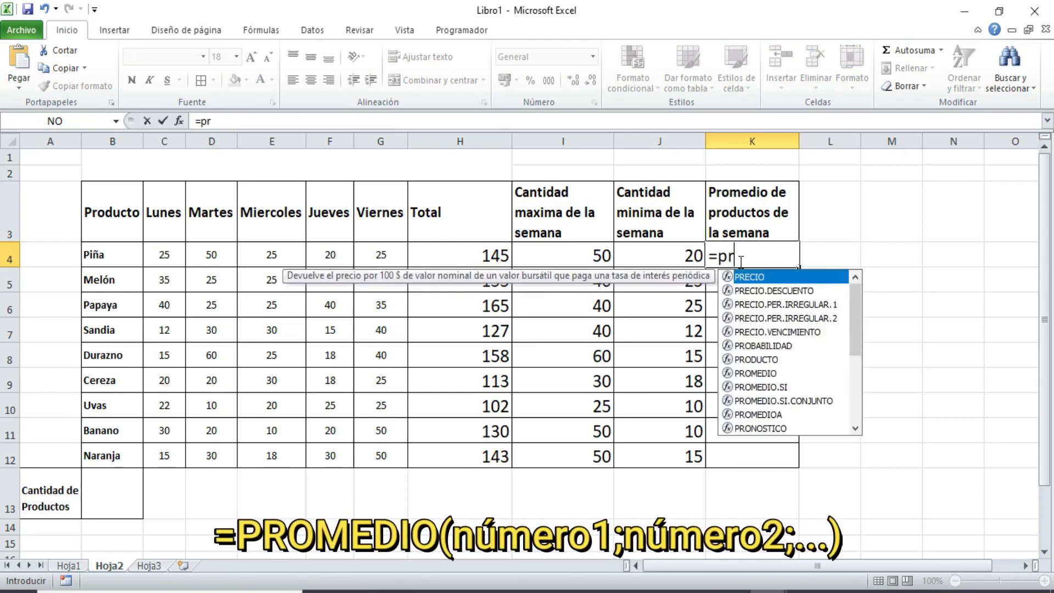
type("omedio(")
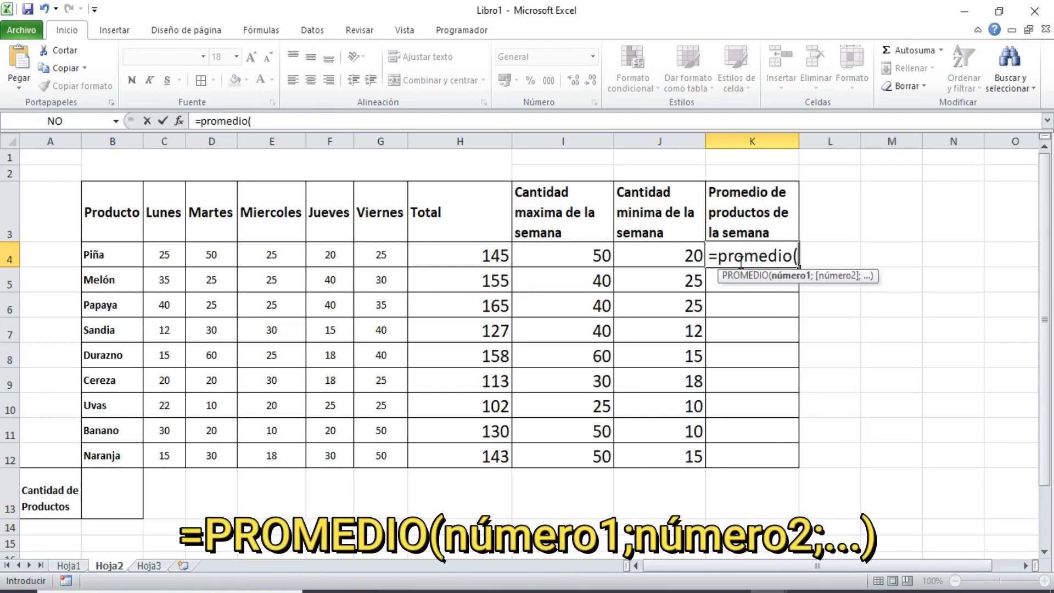
left_click_drag(159, 257, 383, 255)
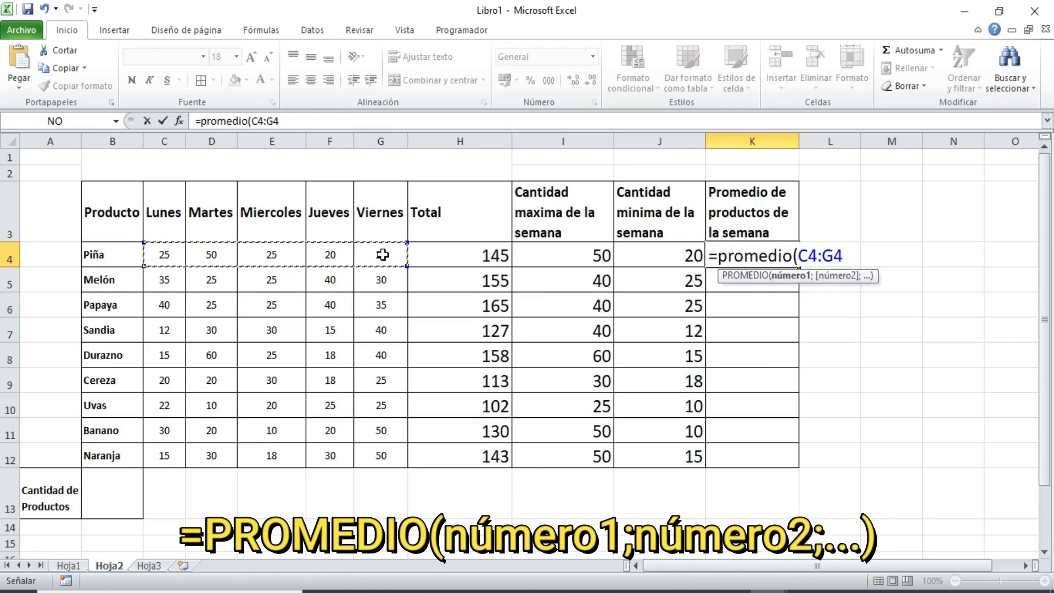
type(")")
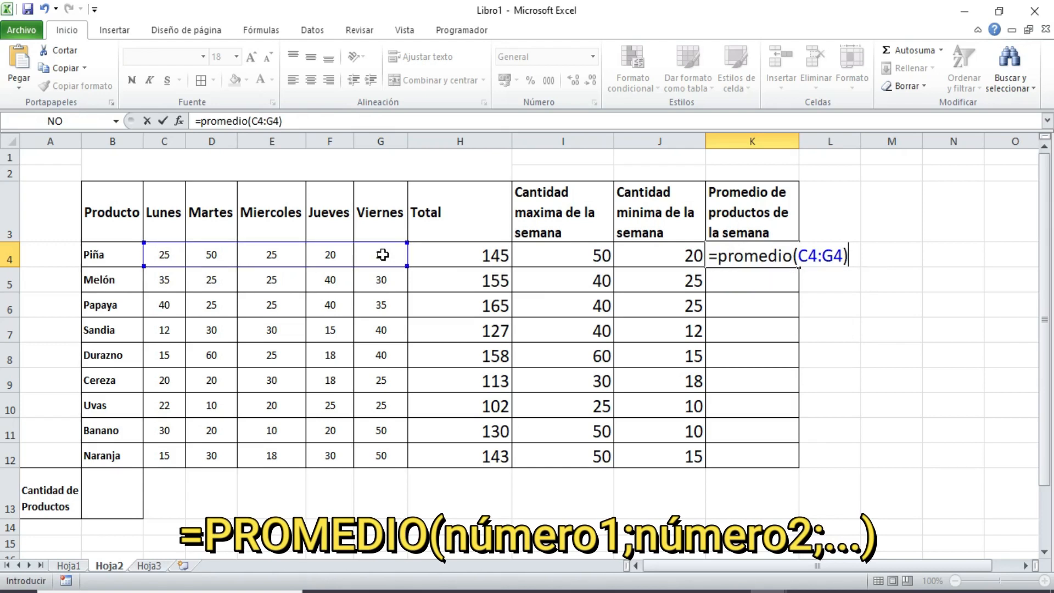
key("Return")
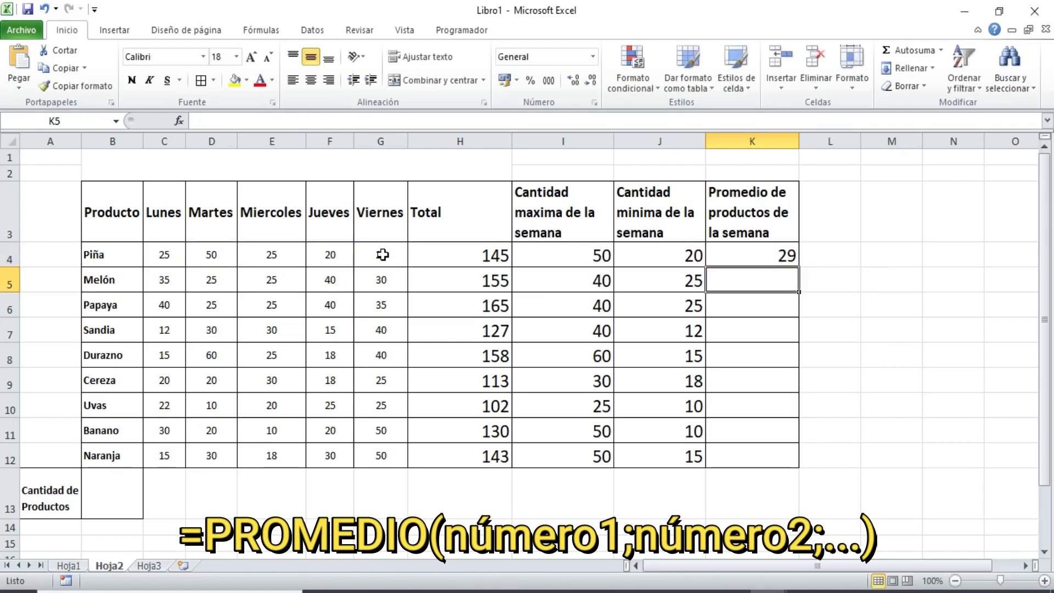
- Fill the PROMEDIO formula from K4 down to K12 and check several of the filled averages
left_click(748, 258)
left_click_drag(799, 269, 796, 464)
left_click(771, 482)
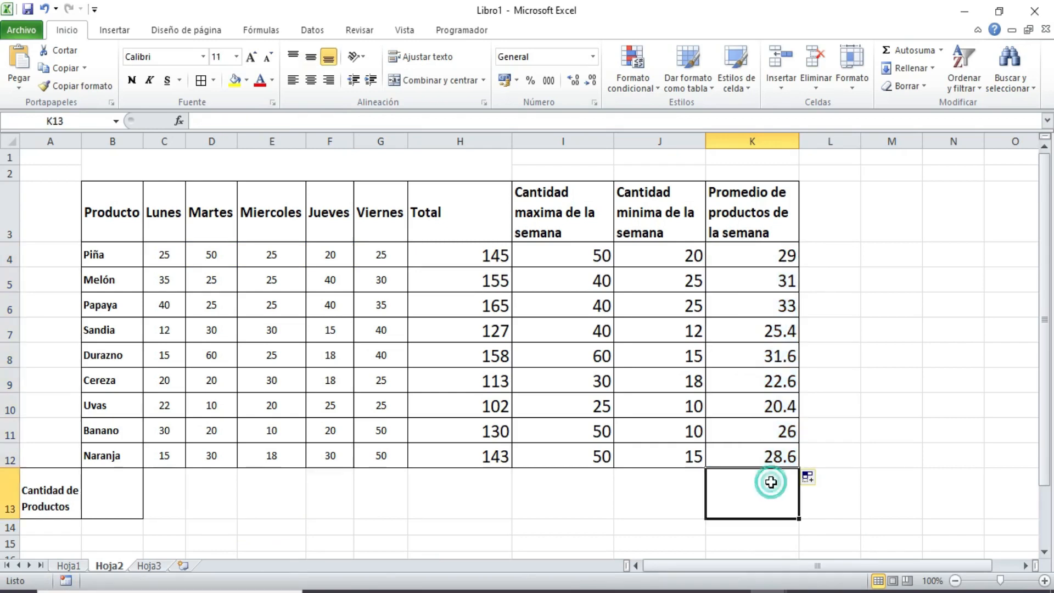
left_click(768, 281)
left_click(748, 356)
left_click(748, 432)
left_click(752, 461)
- Enter a SUMA formula over the weekly totals H4:H12 in B13 for the overall Cantidad de Productos
left_click(136, 493)
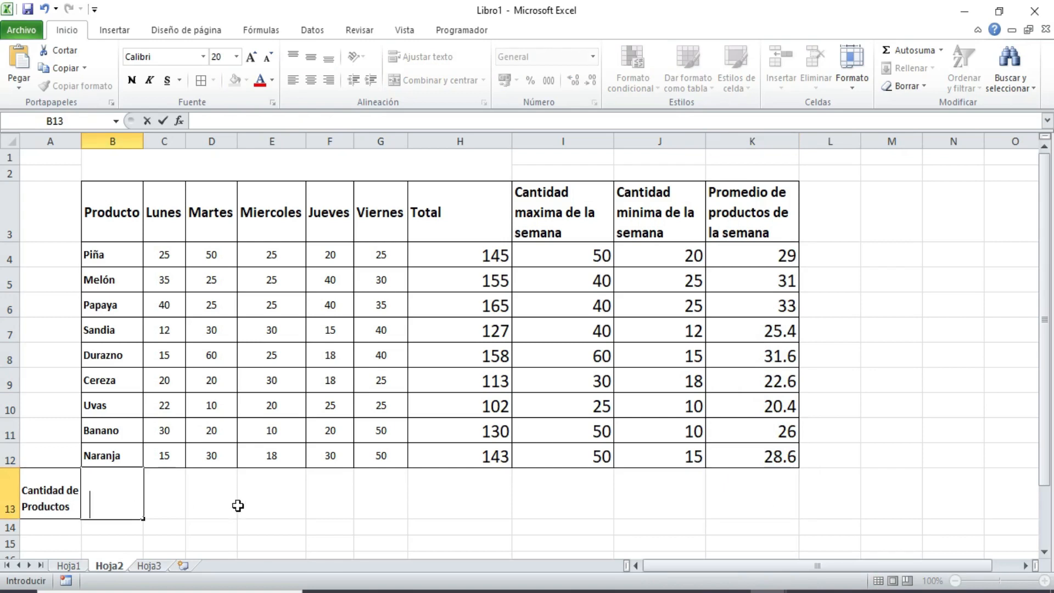
left_click(238, 504)
left_click(120, 498)
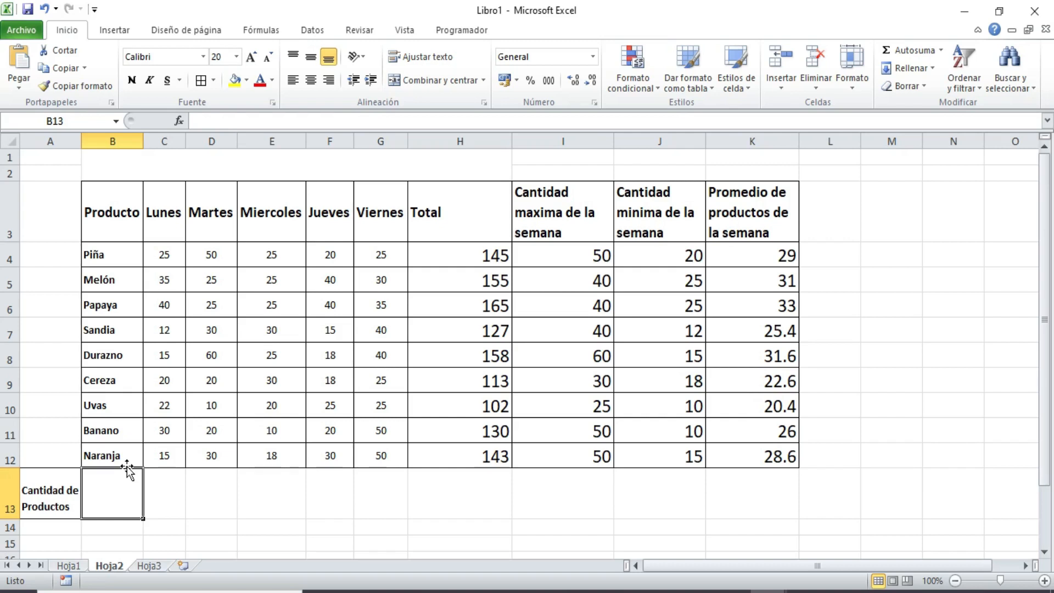
type("=su")
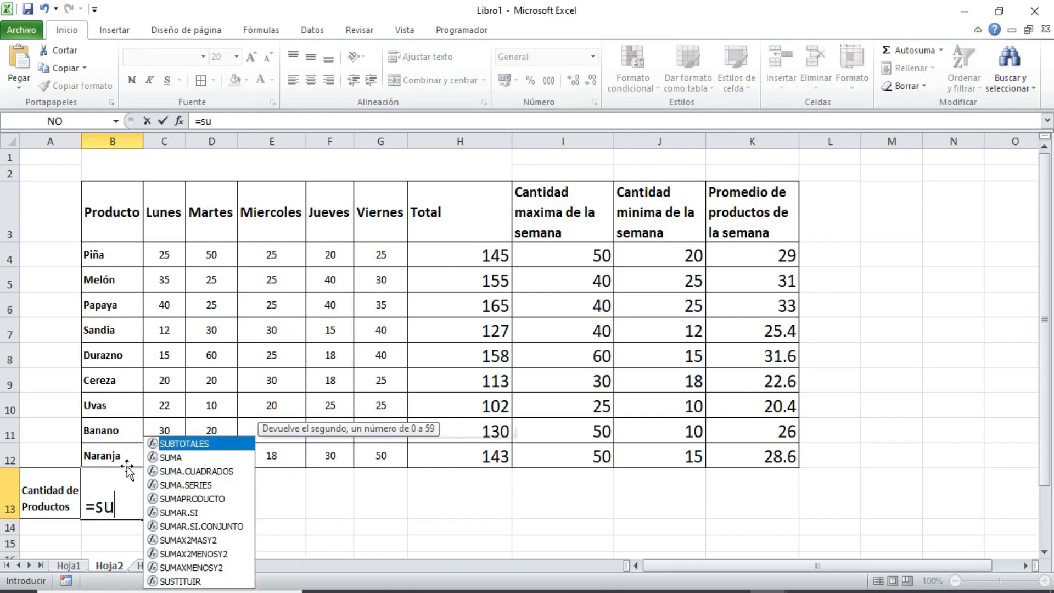
type("ma(")
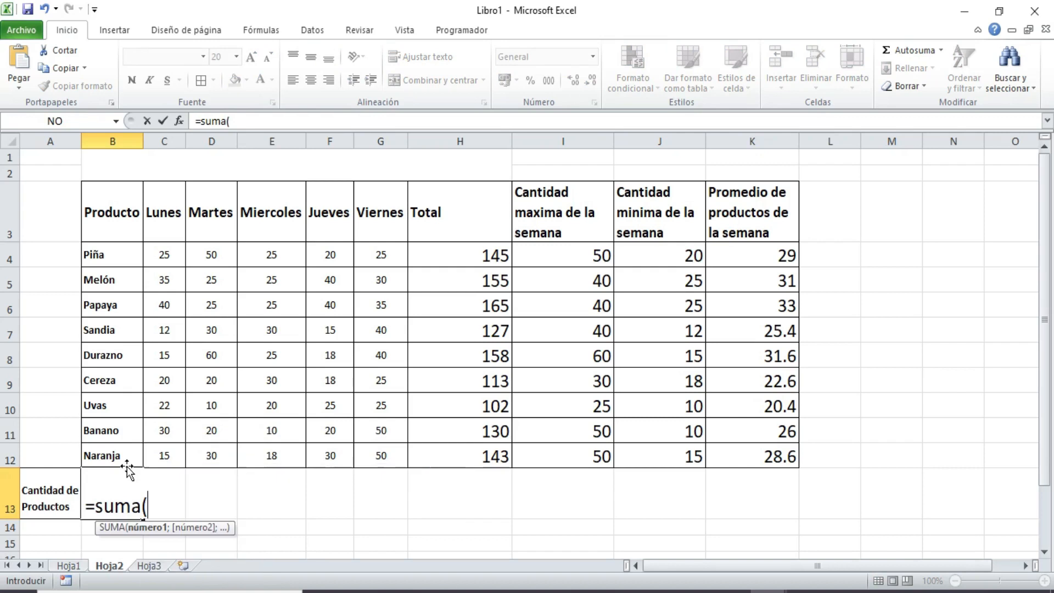
left_click_drag(164, 255, 379, 456)
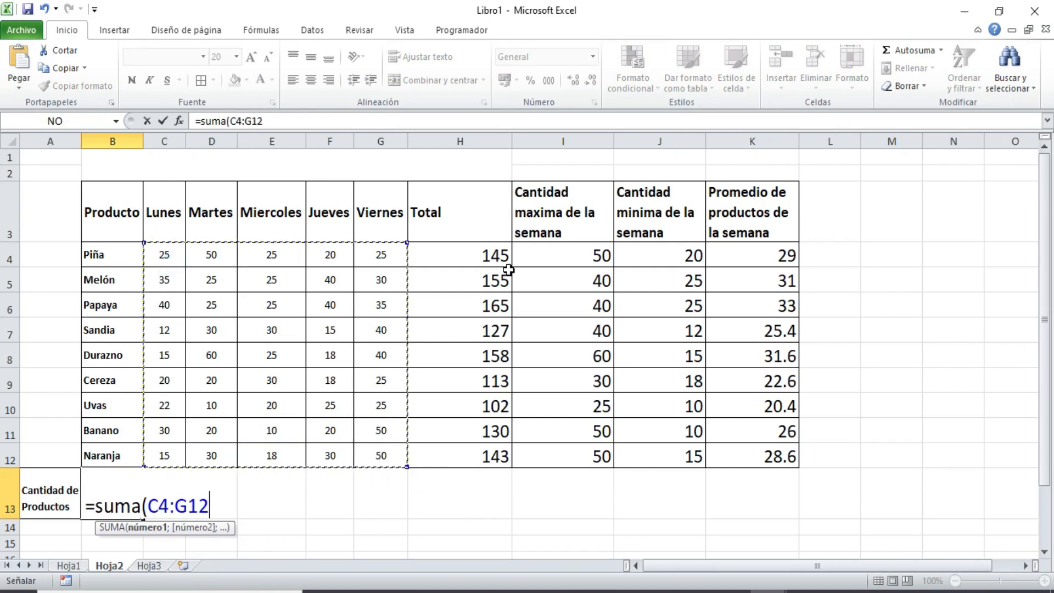
left_click_drag(464, 247, 466, 457)
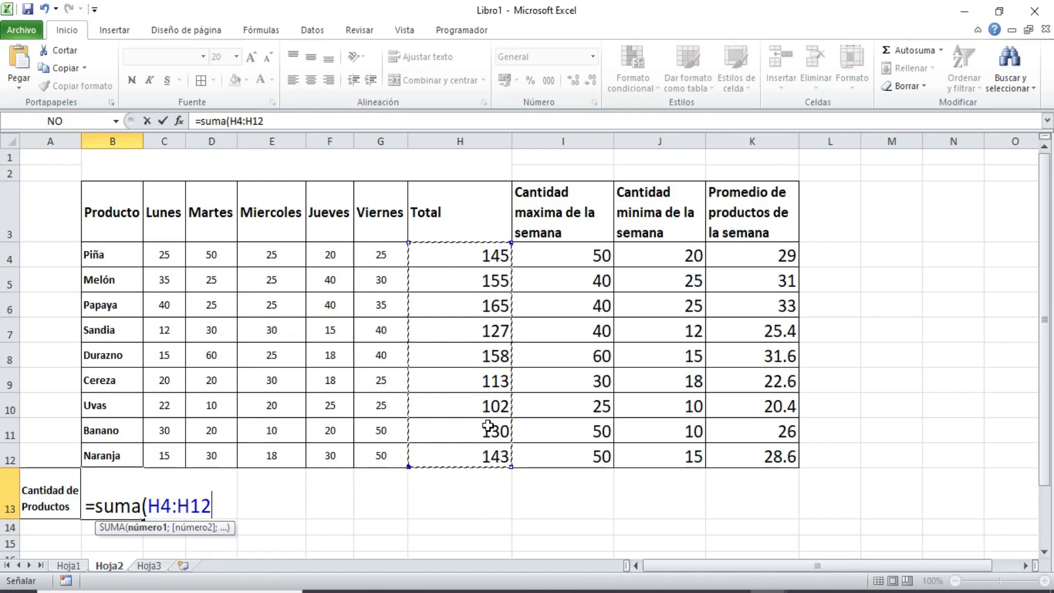
type(")")
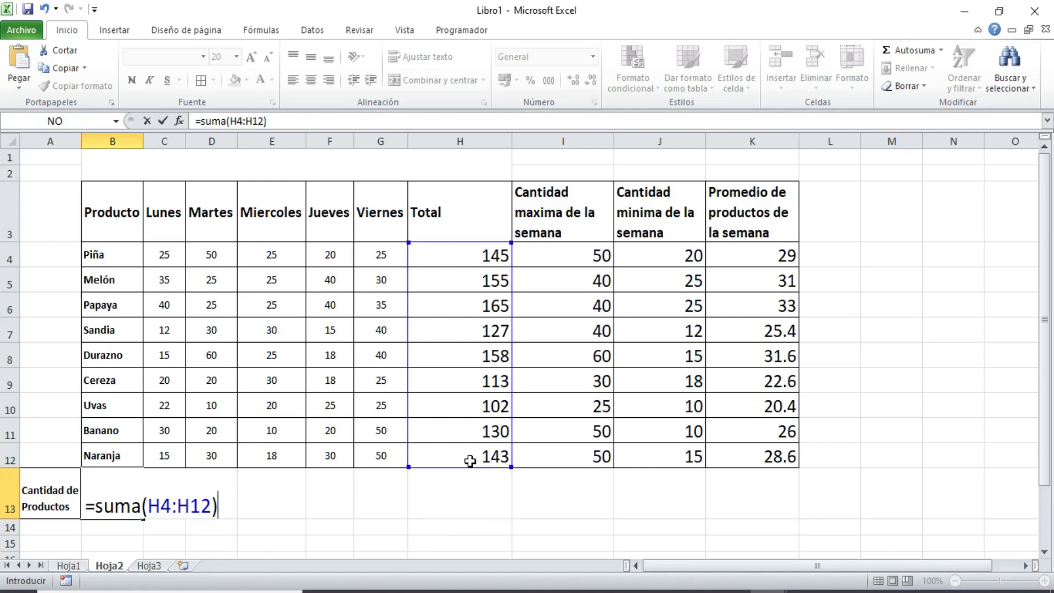
key("Return")
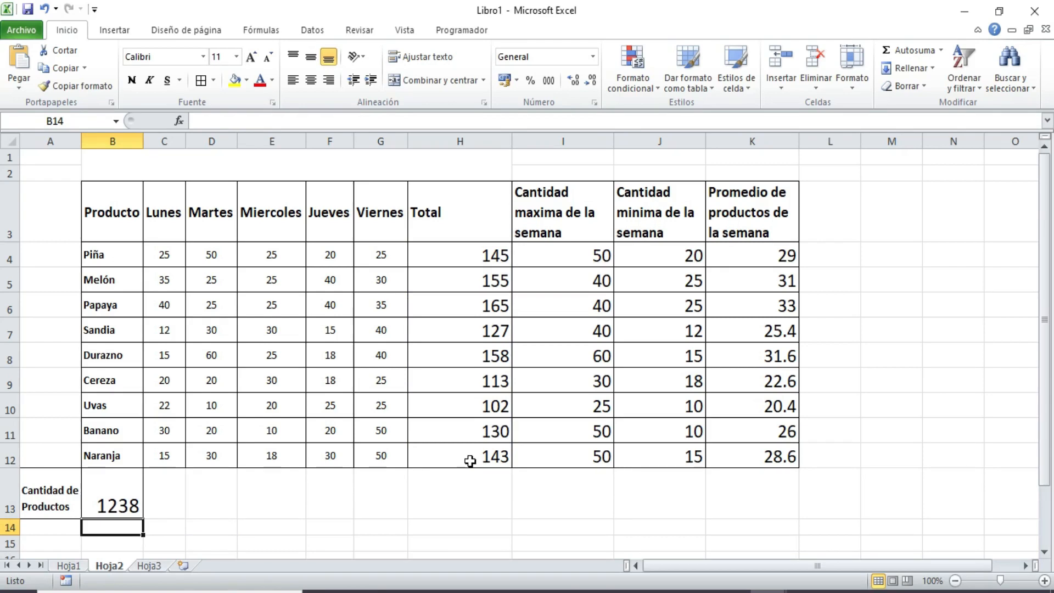
- Autofit the widths of columns H through K to their contents
double_click(512, 141)
double_click(548, 141)
double_click(627, 141)
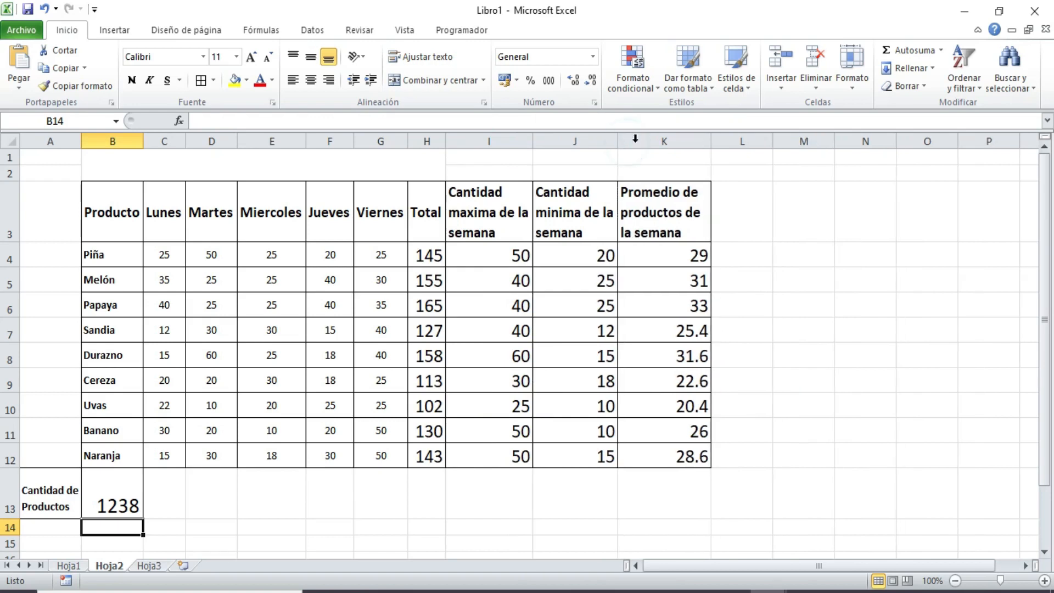
double_click(714, 138)
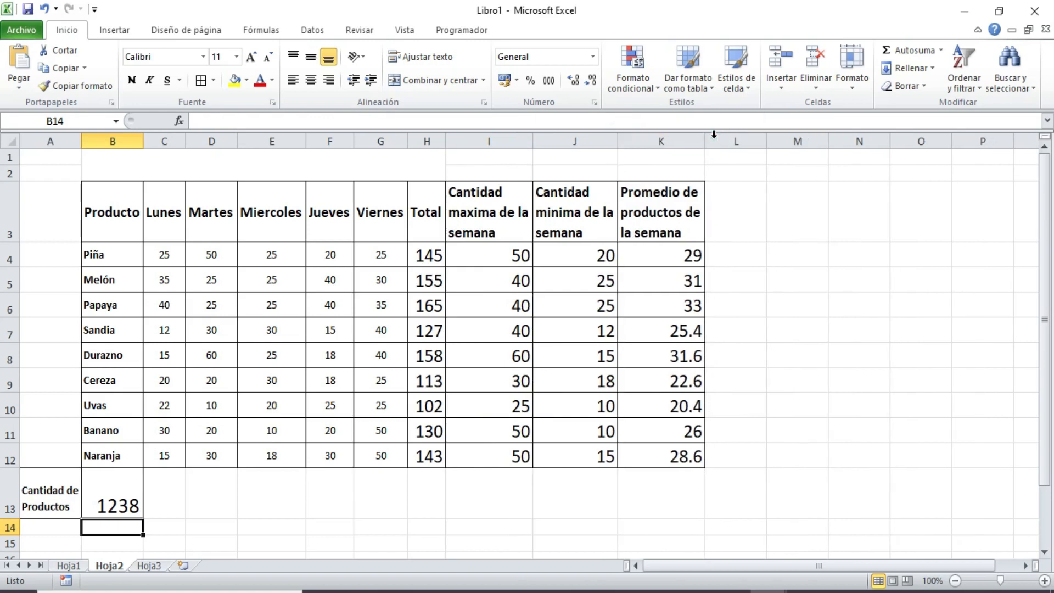
- Format the range B3:K12 as a table with headers, using the purple banded style from the Medio group
left_click(18, 207)
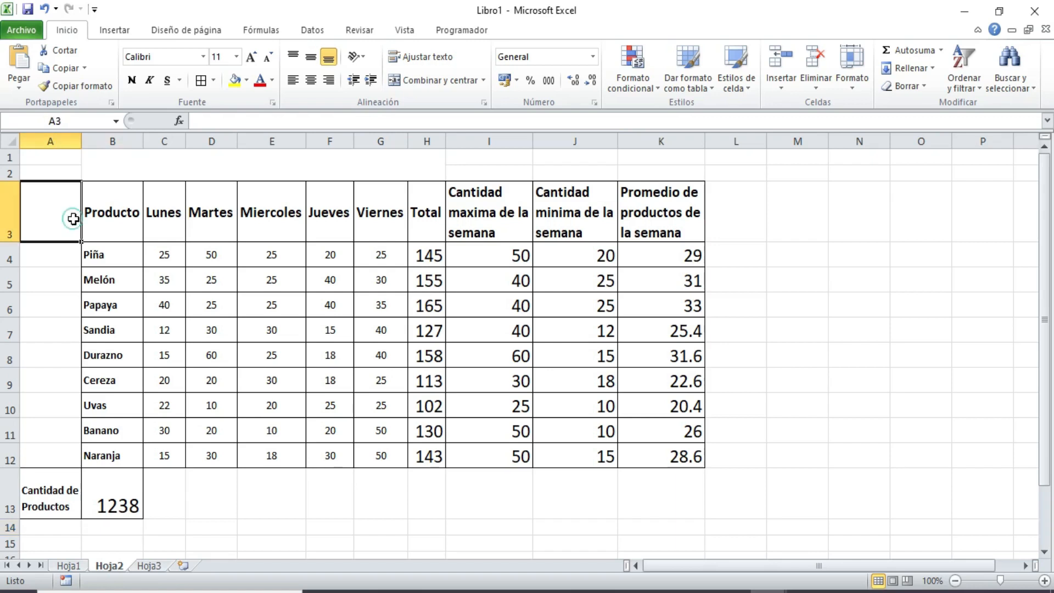
left_click_drag(86, 207, 678, 450)
left_click(705, 90)
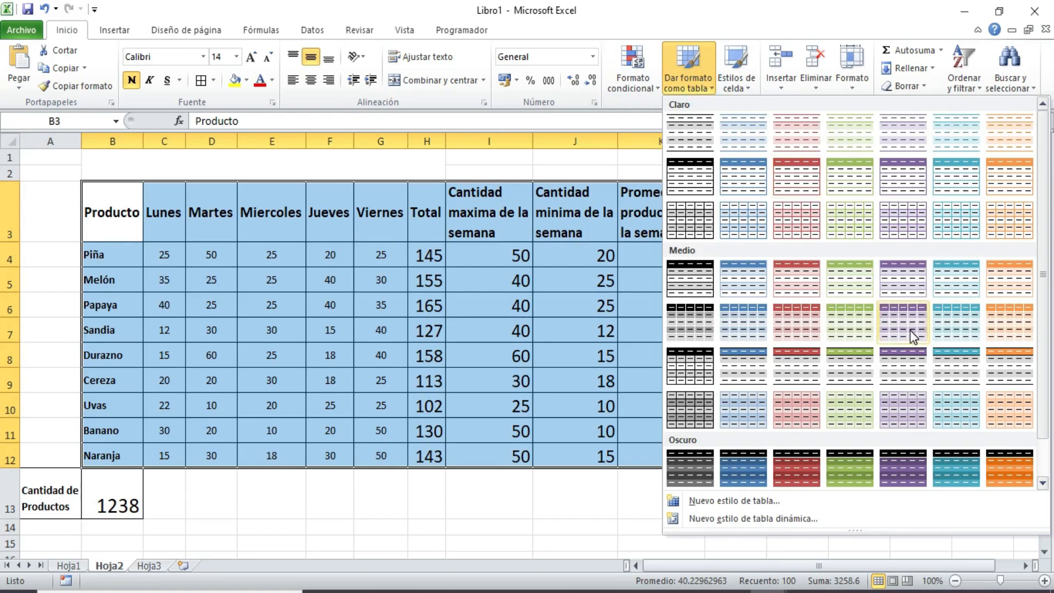
left_click(967, 321)
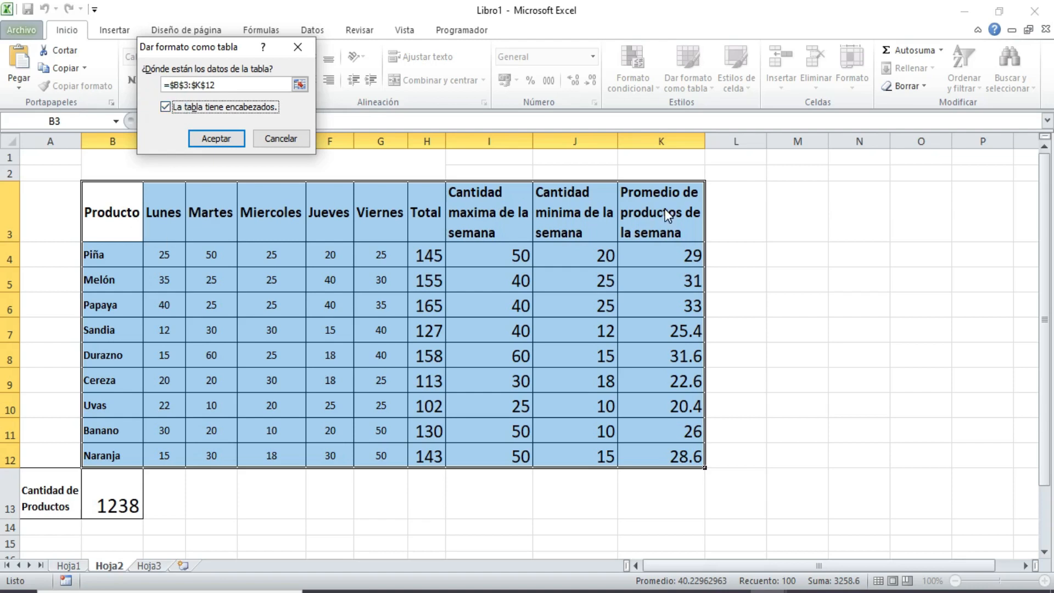
left_click(214, 137)
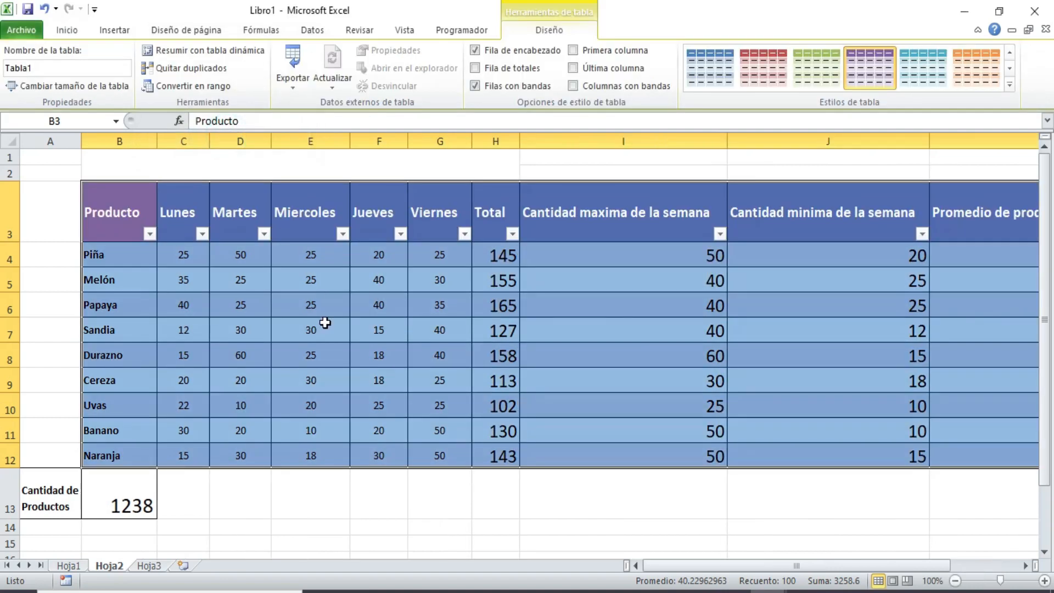
left_click(608, 490)
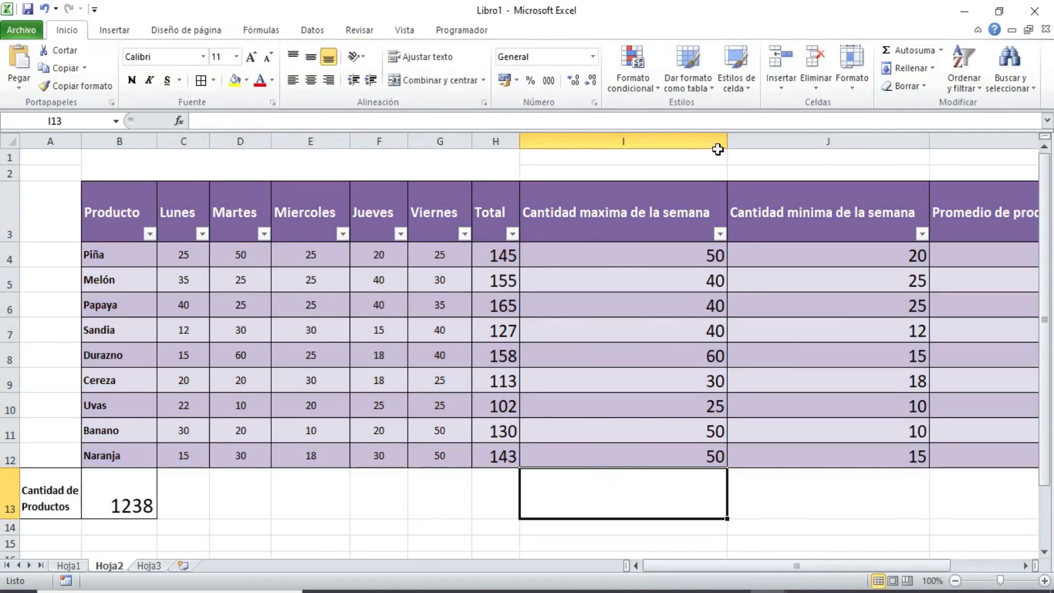
- Narrow the maximum, minimum and average columns I, J and K so their headings wrap onto three lines
left_click_drag(730, 143, 616, 161)
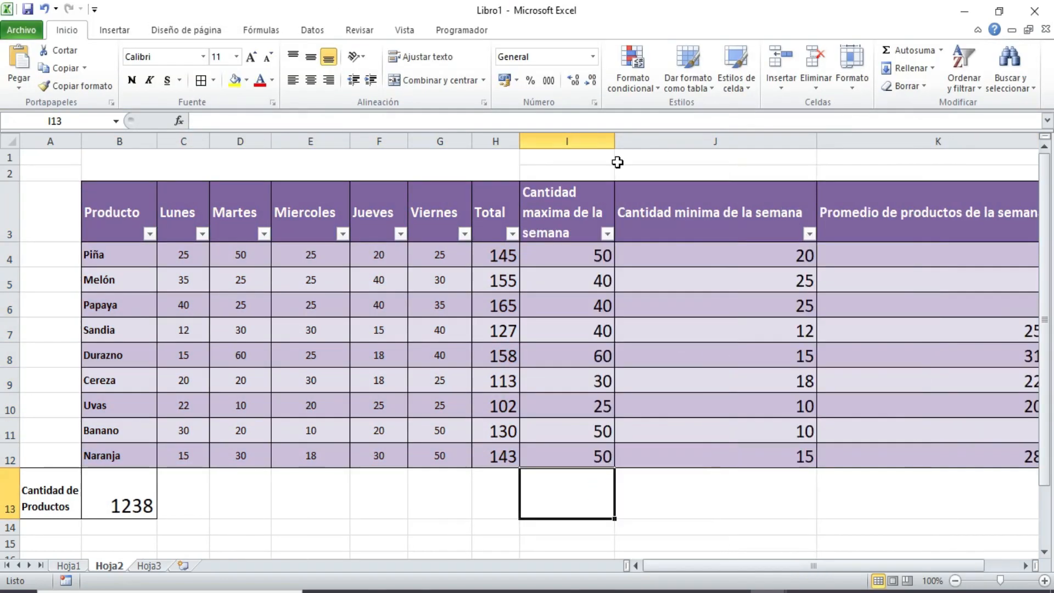
left_click_drag(815, 132, 714, 134)
left_click_drag(956, 138, 829, 147)
left_click(366, 517)
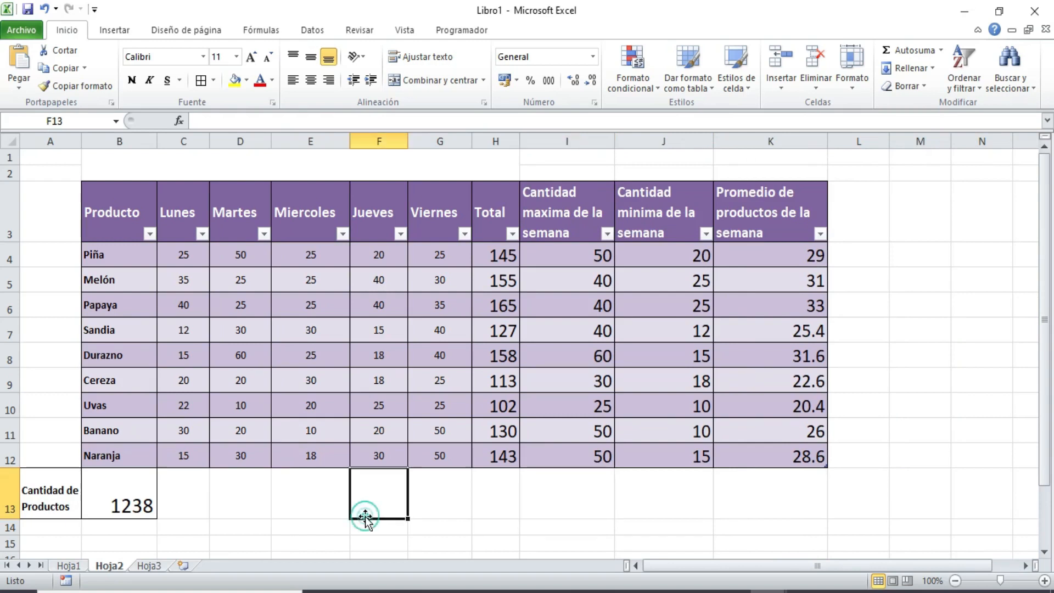
- Center the total, maximum, minimum and average values in H4:K12 horizontally
left_click_drag(491, 258, 798, 454)
left_click(311, 81)
left_click(397, 473)
left_click(607, 525)
left_click(385, 526)
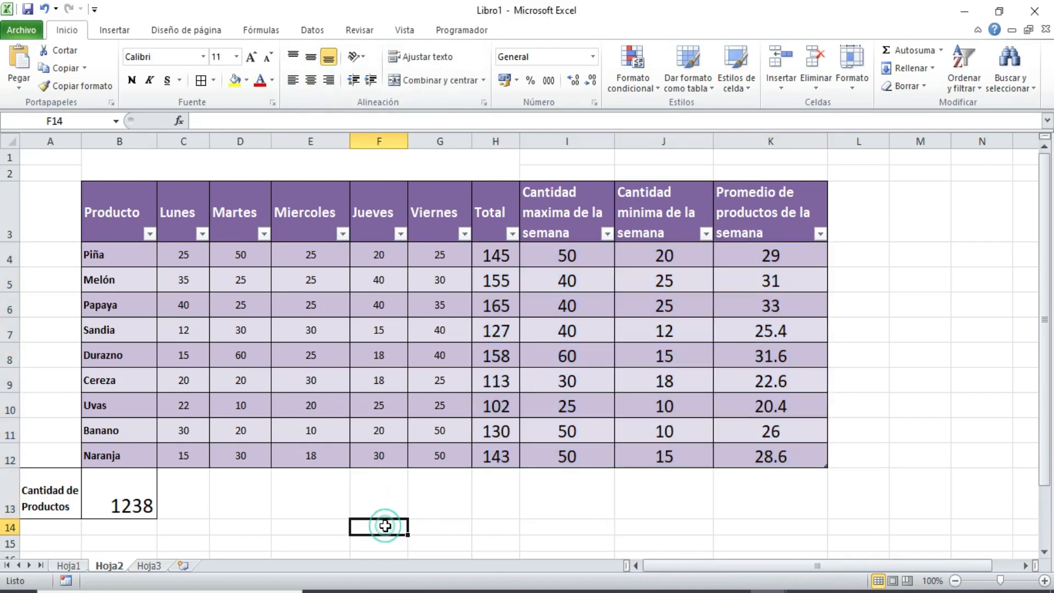
left_click(289, 504)
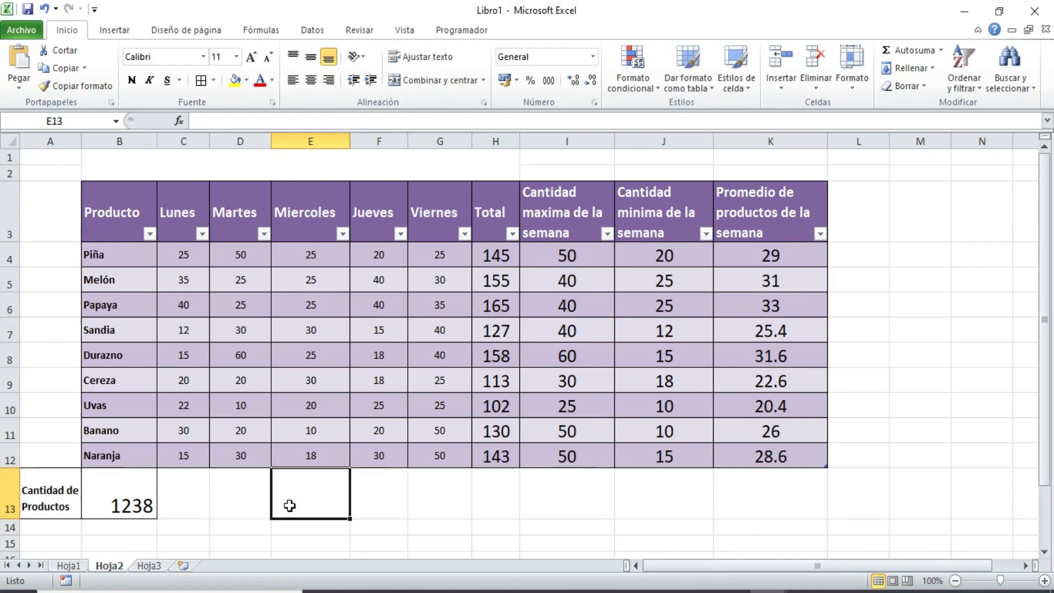
left_click(219, 491)
left_click(166, 491)
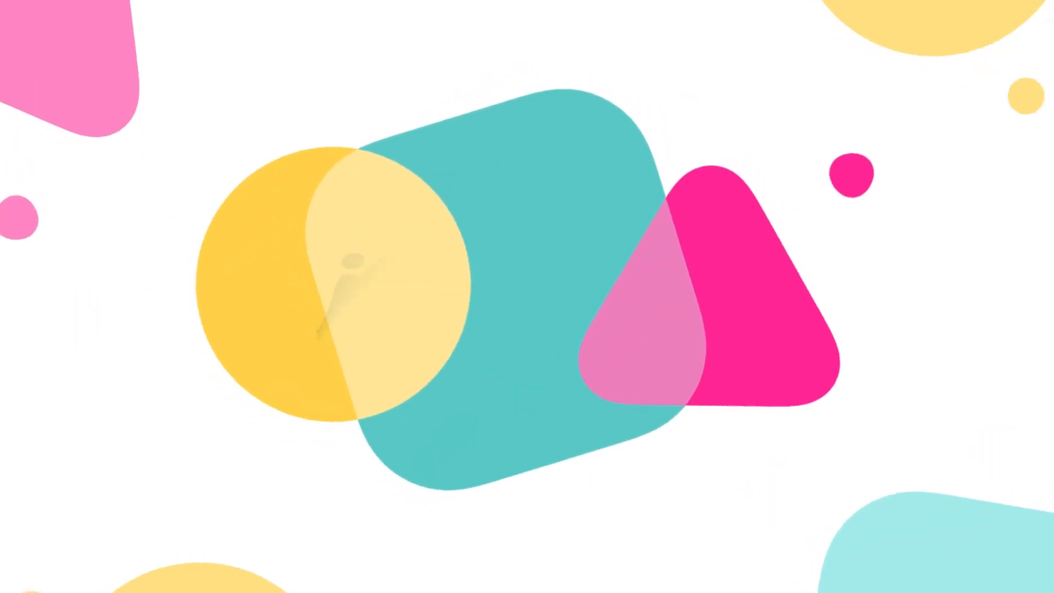